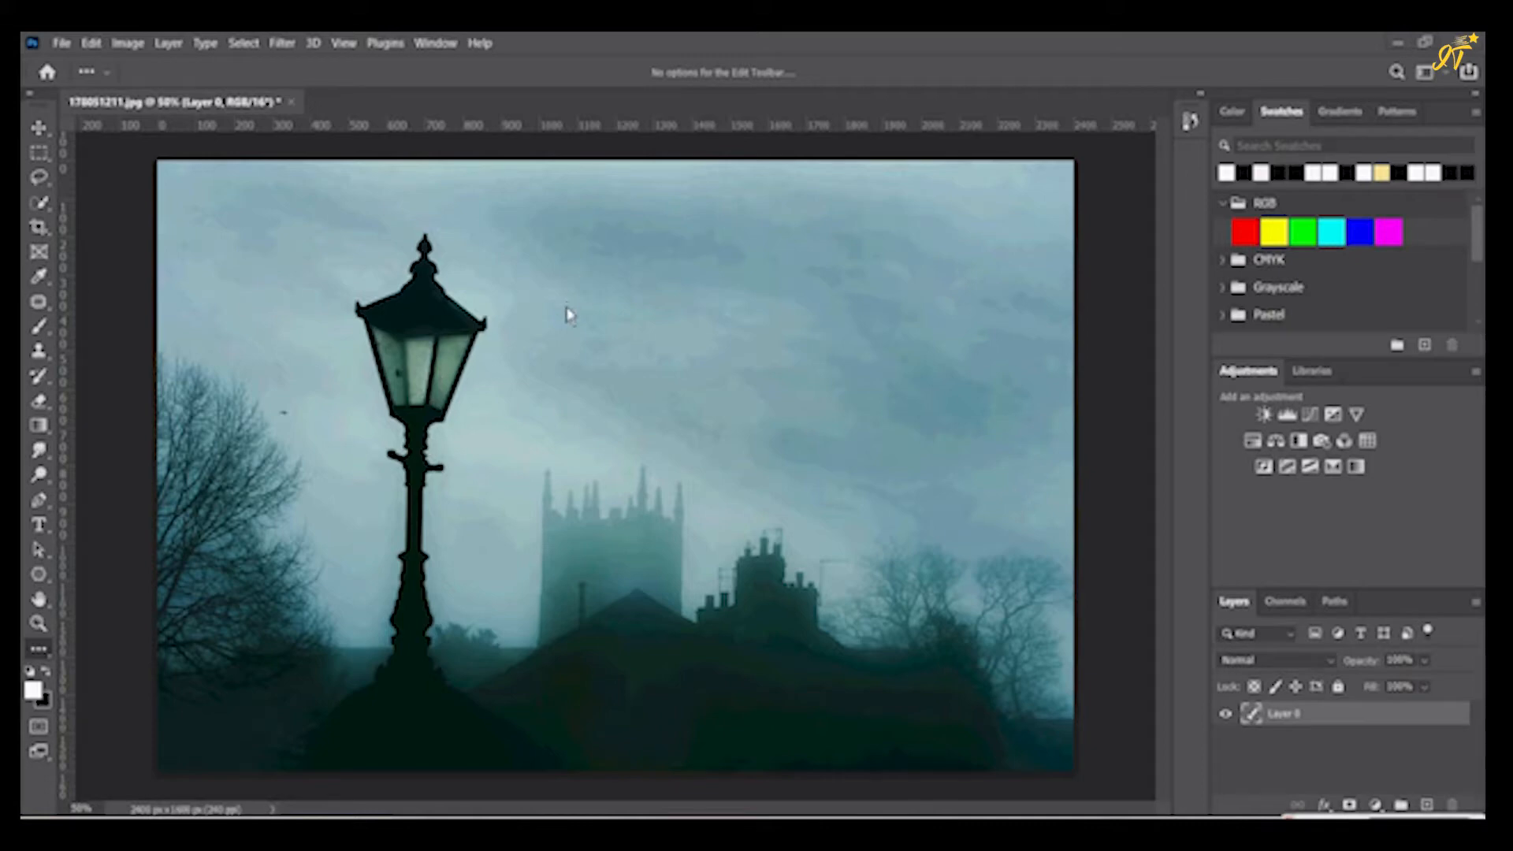
Step: Duplicate Layer 0 as a new layer named "edit version"
right_click(1373, 716)
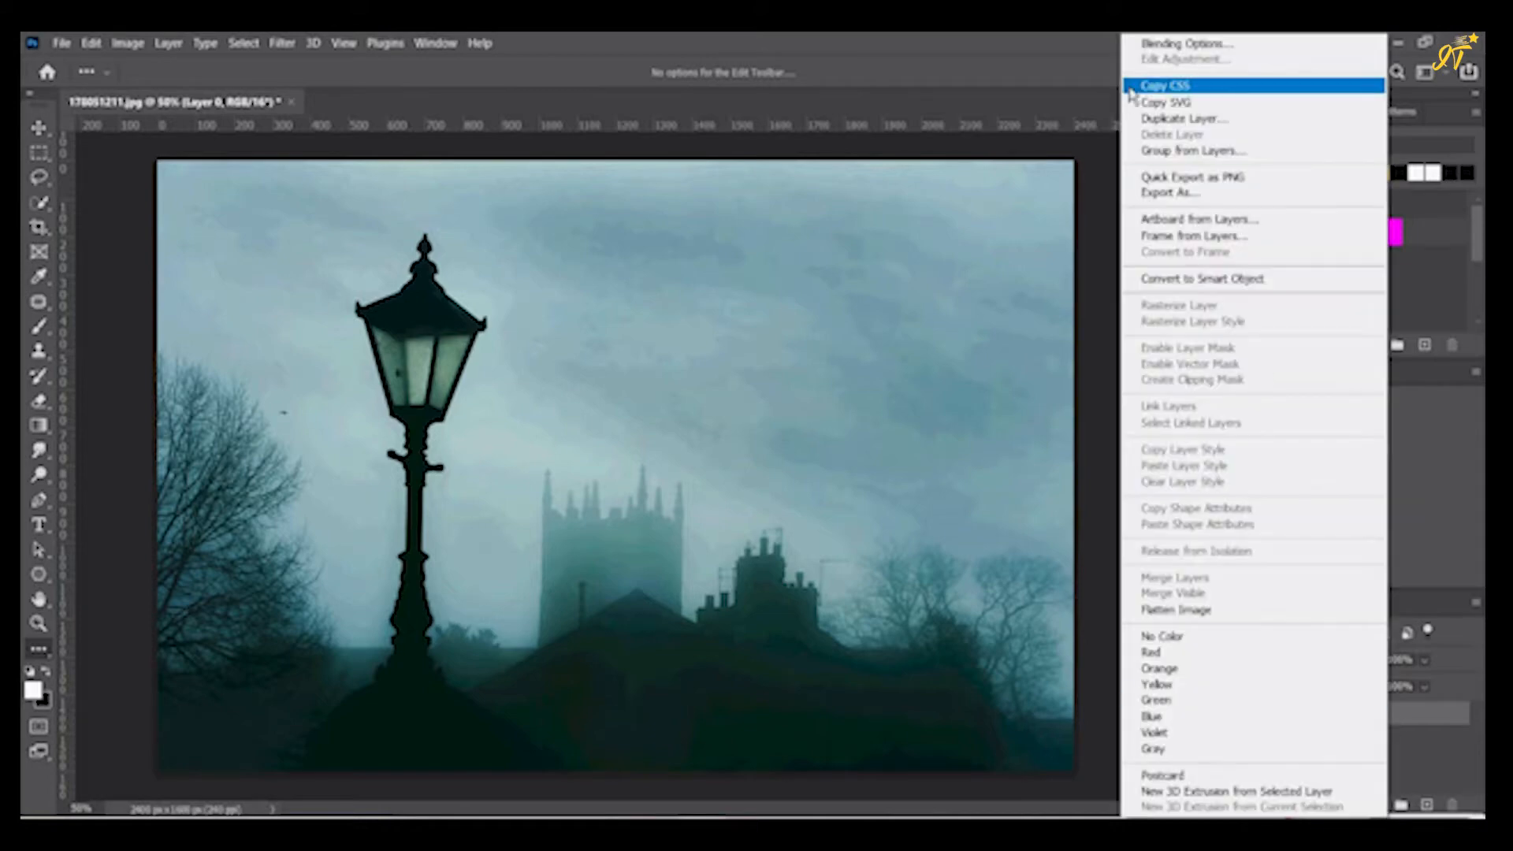
click(1153, 119)
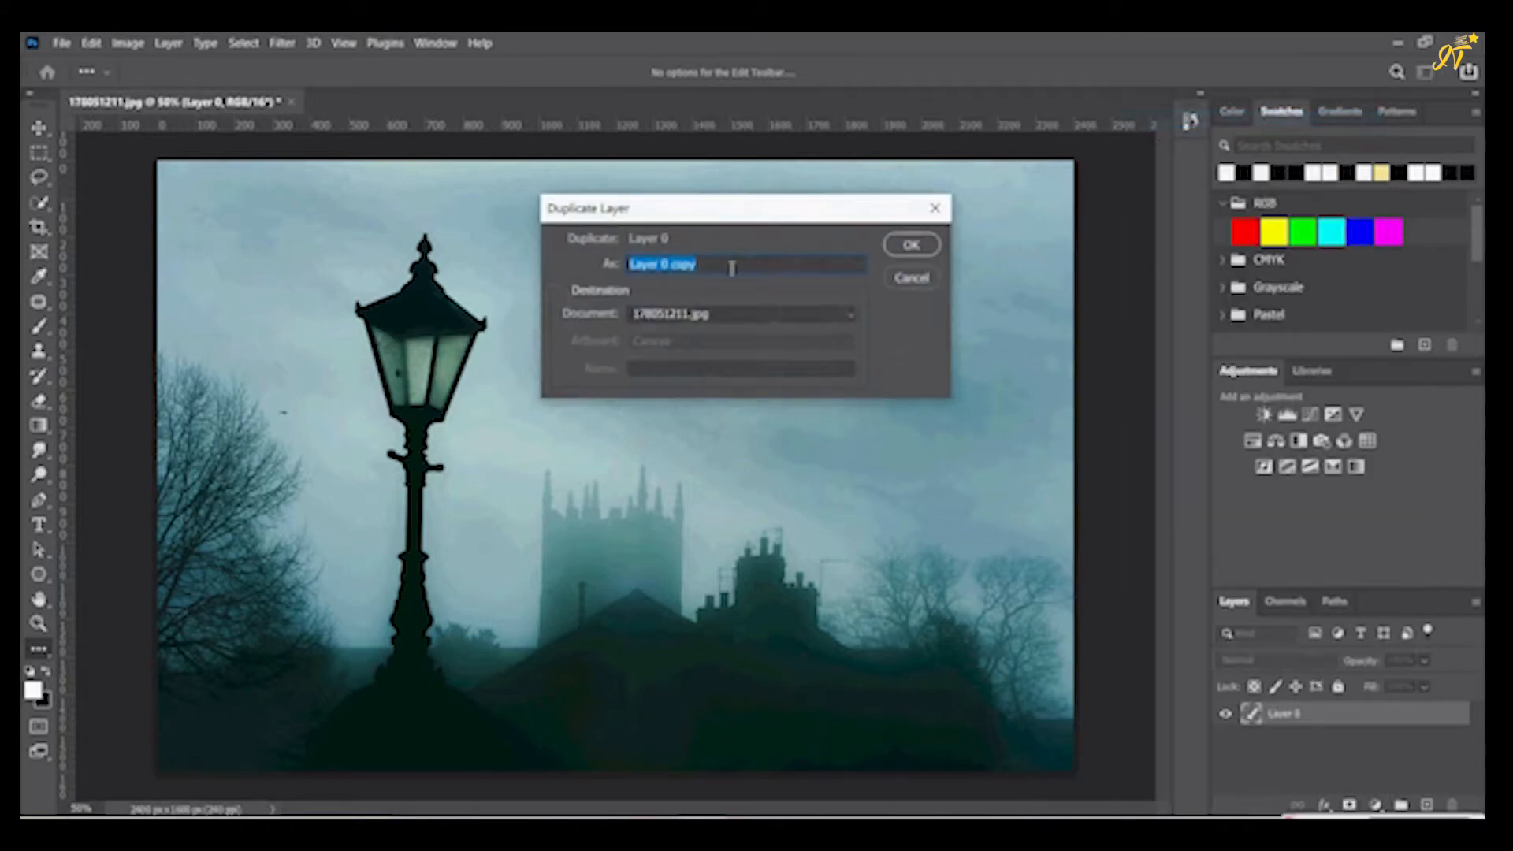
text(edit version)
click(897, 249)
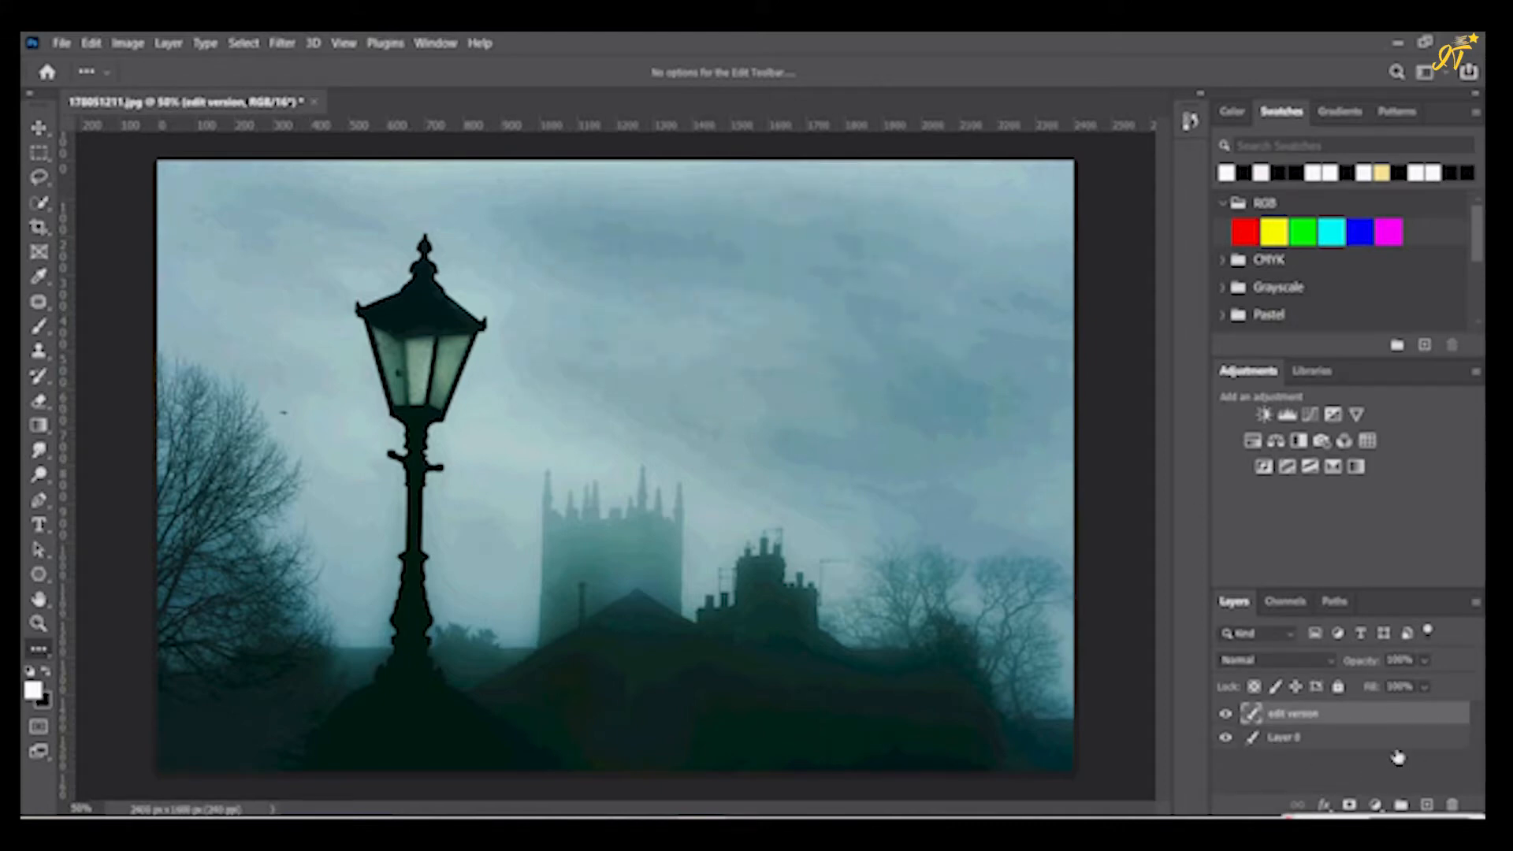
Step: Add an empty layer above the edit version layer and set its blend mode to Color Dodge
click(1428, 805)
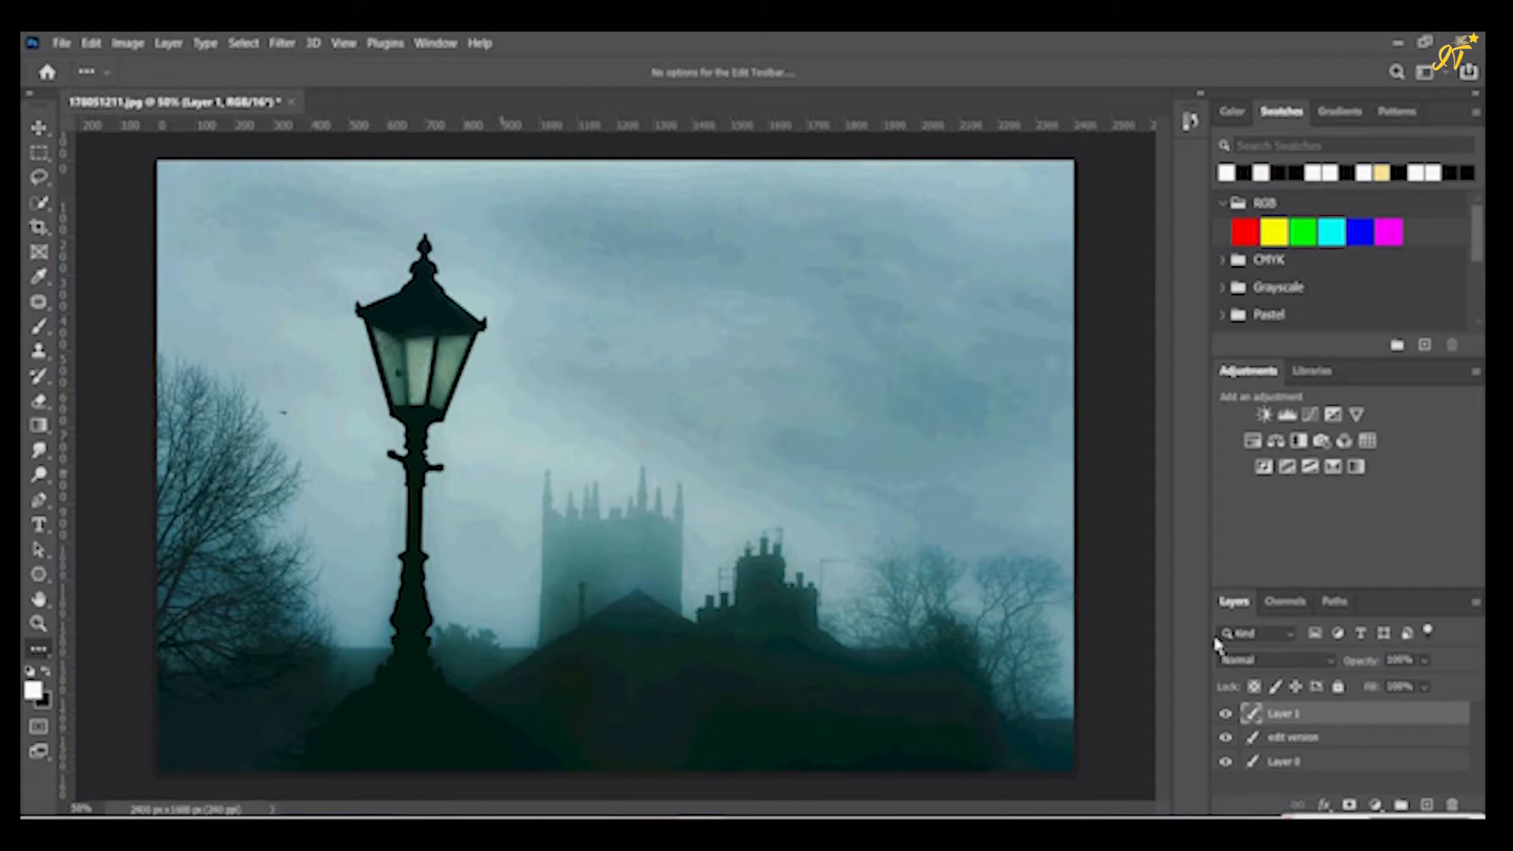
click(1249, 662)
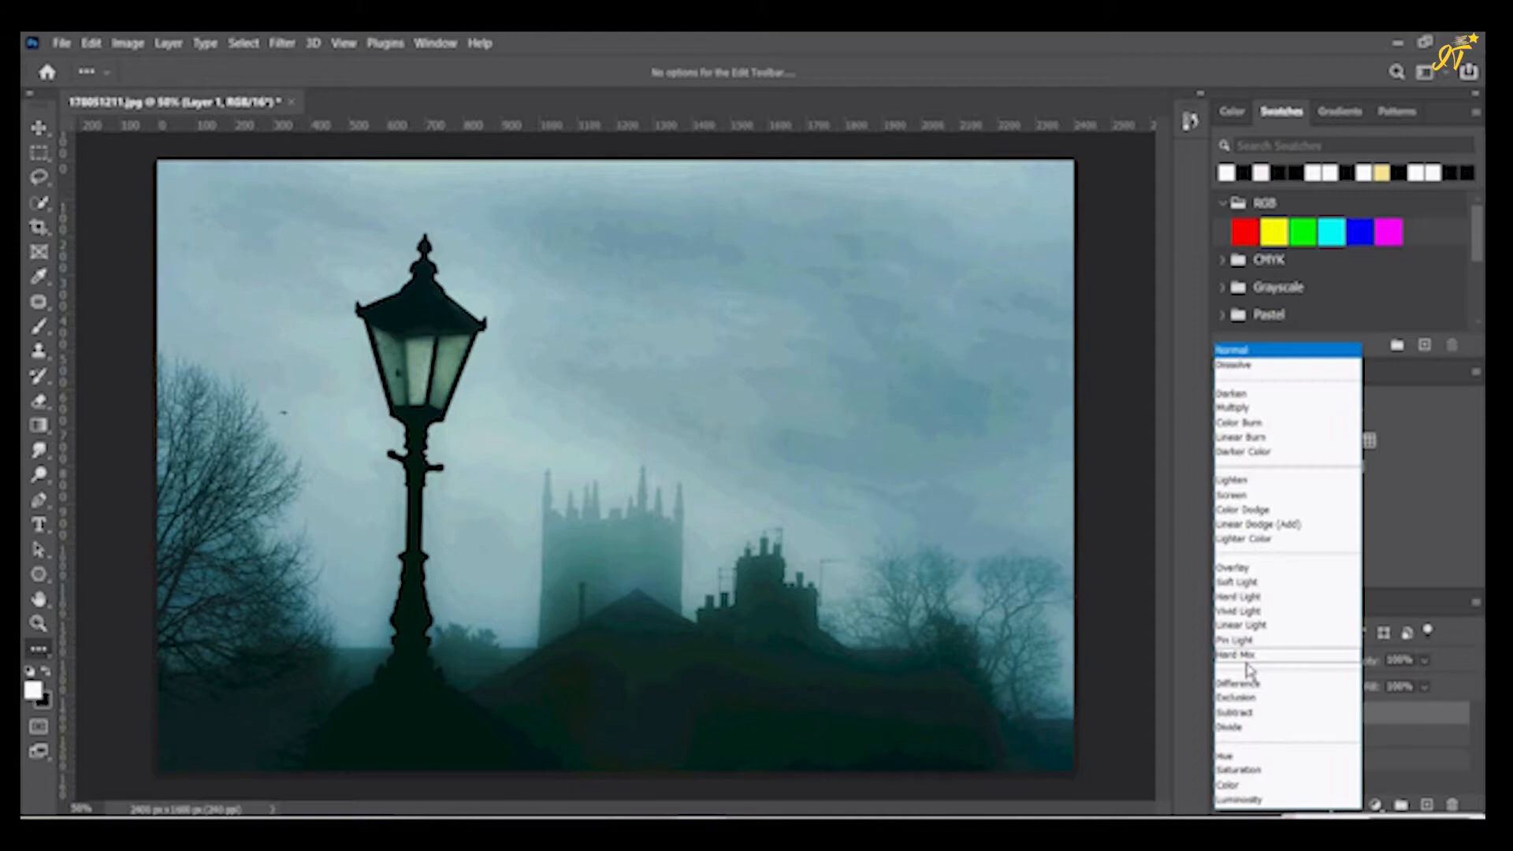
click(1241, 510)
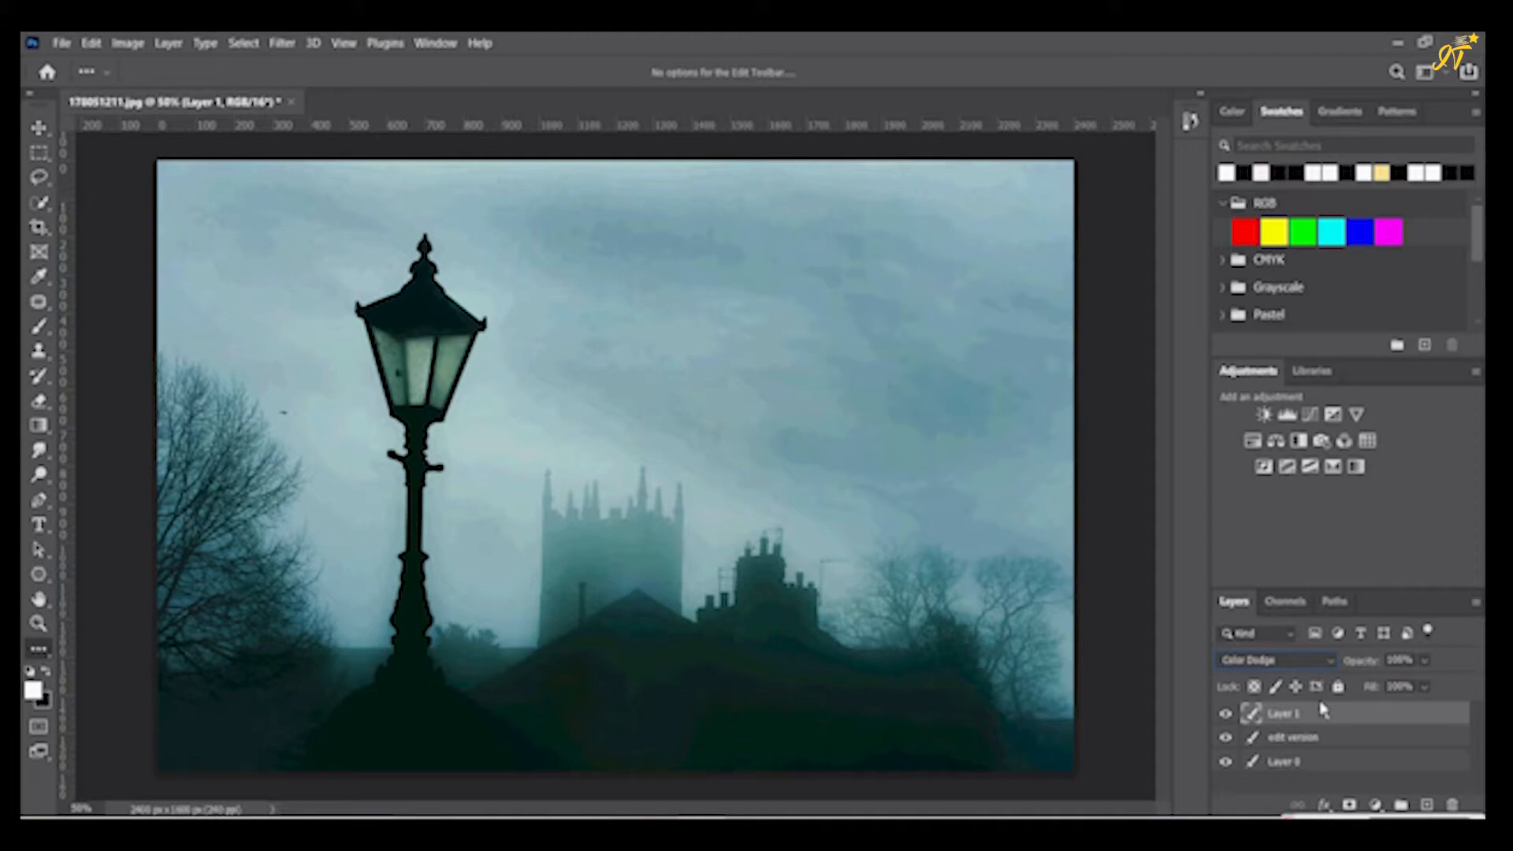
Step: Turn off Transparency Shapes Layer in the Color Dodge layer's blending options
double_click(1454, 725)
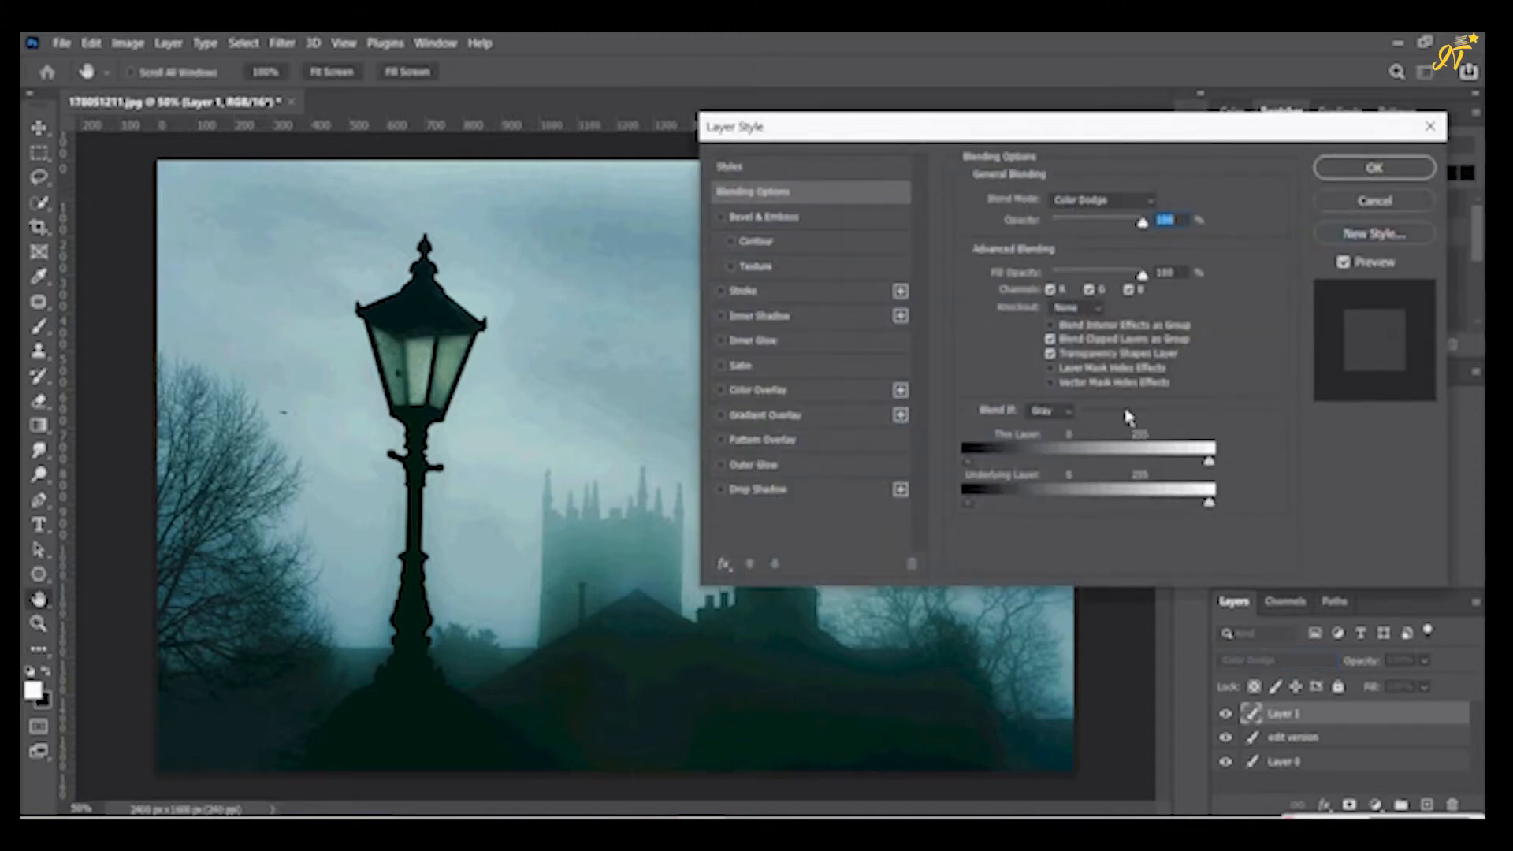
click(1051, 354)
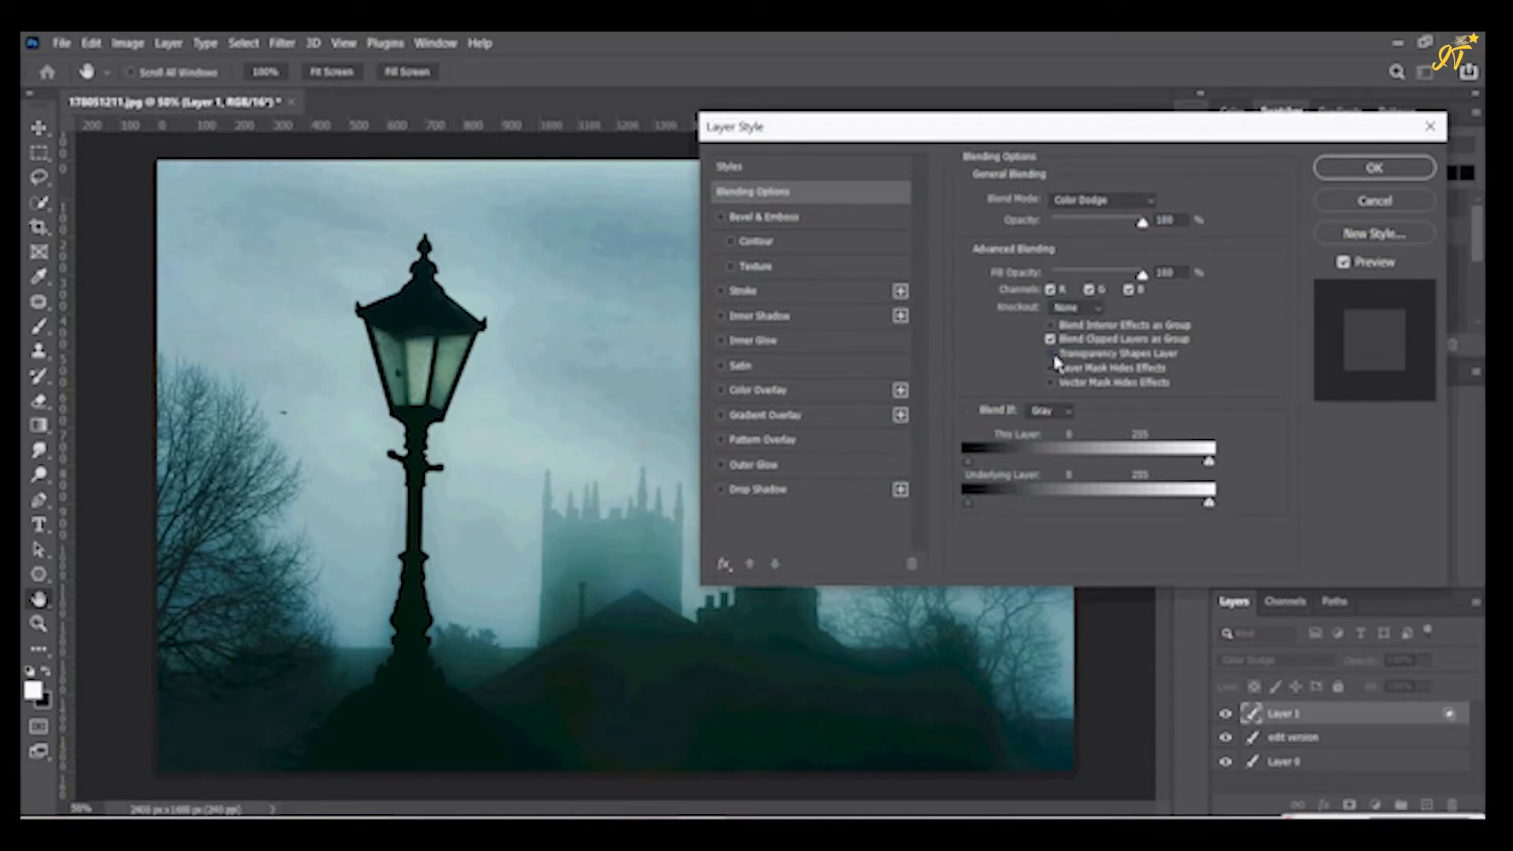
click(1352, 168)
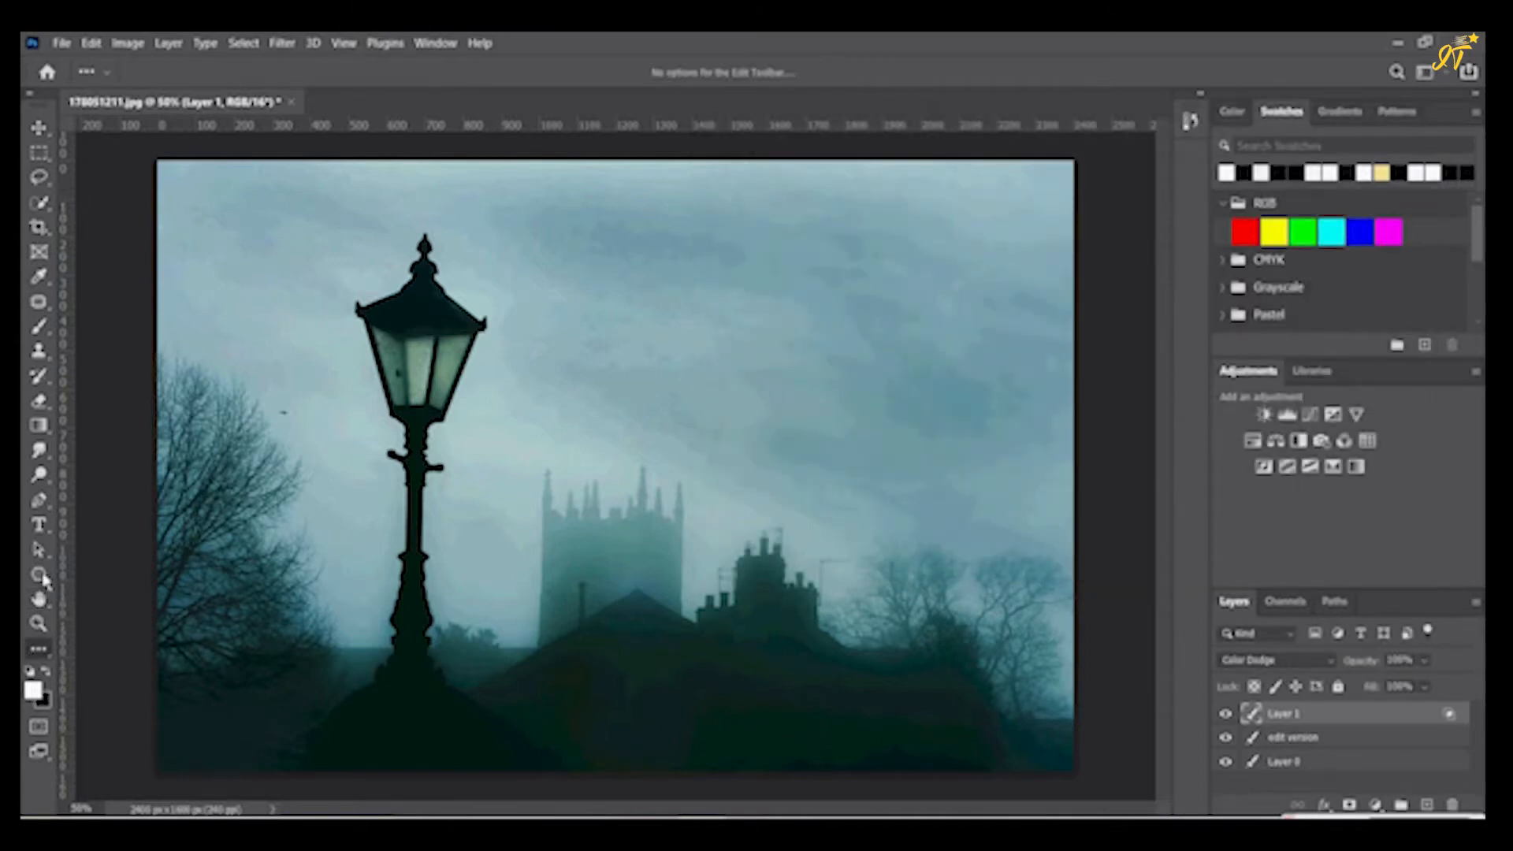
Step: Set up a white Soft Round brush with 100 px size and 6% flow
click(39, 326)
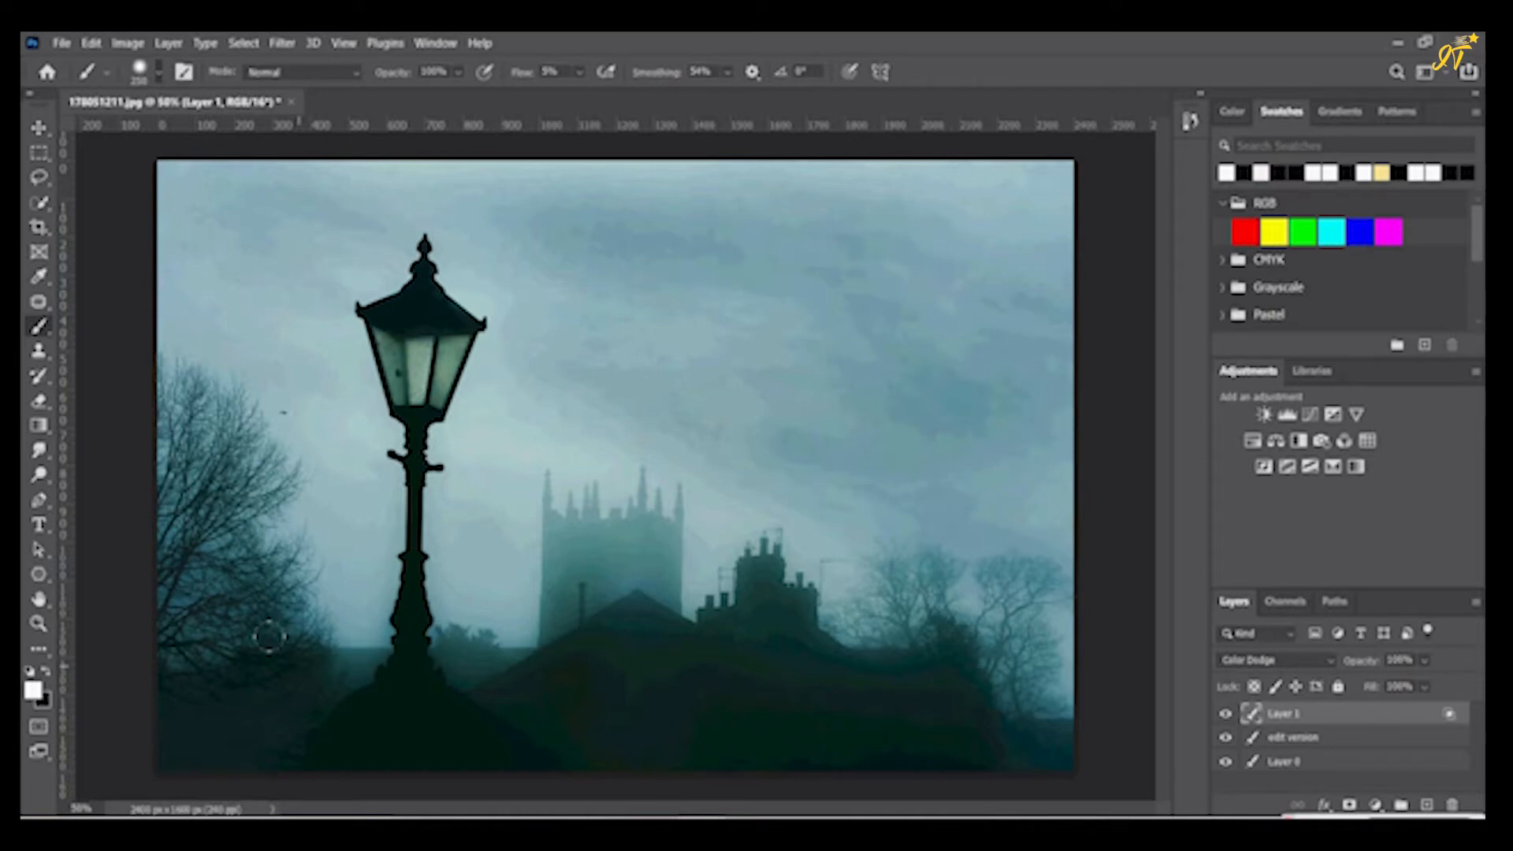
key(bracketright)
key(bracketright)
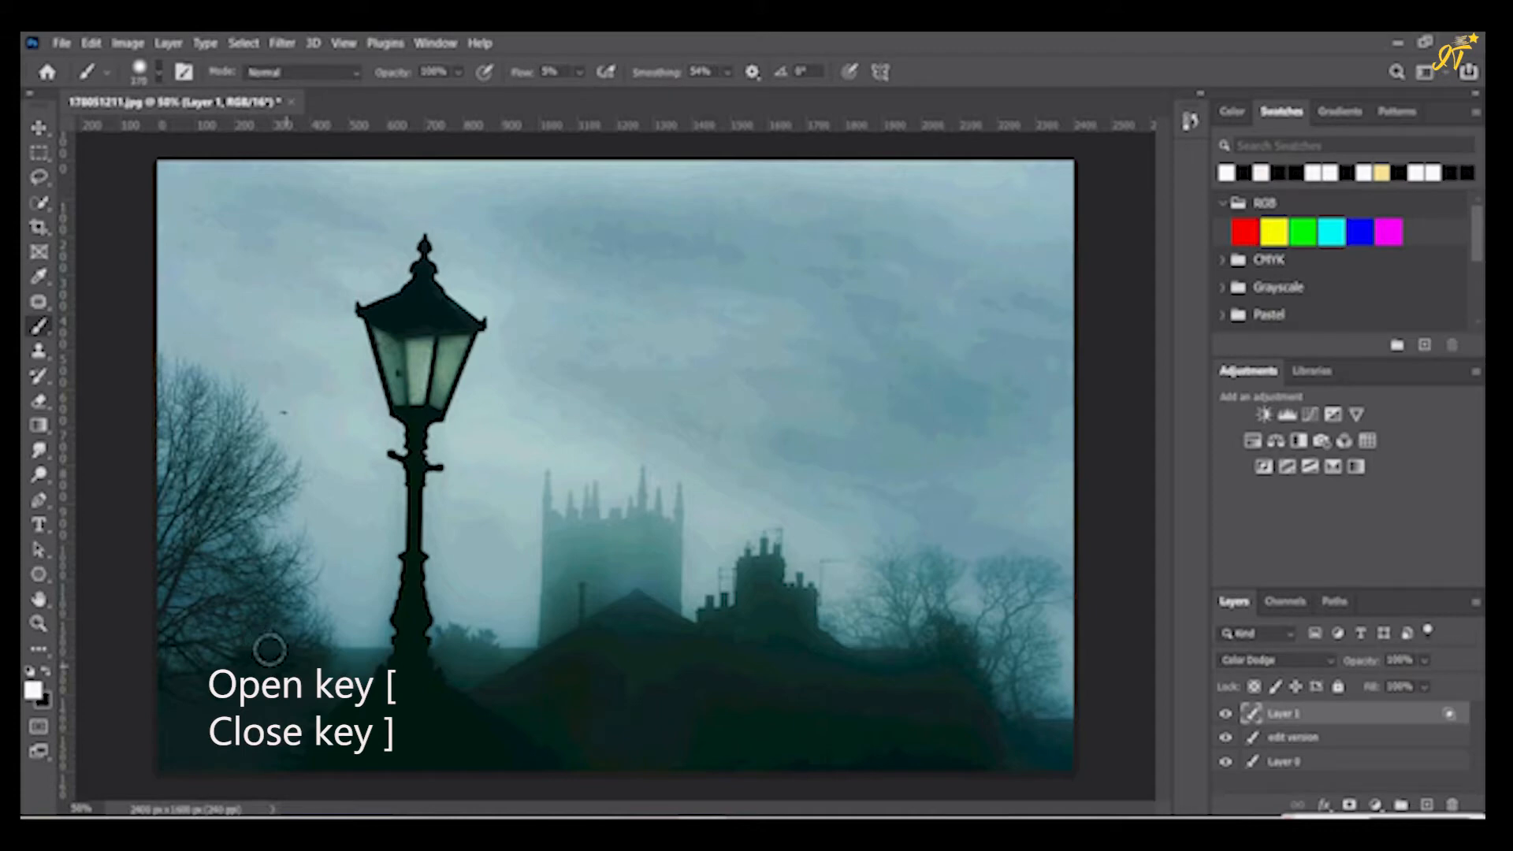
key(bracketright)
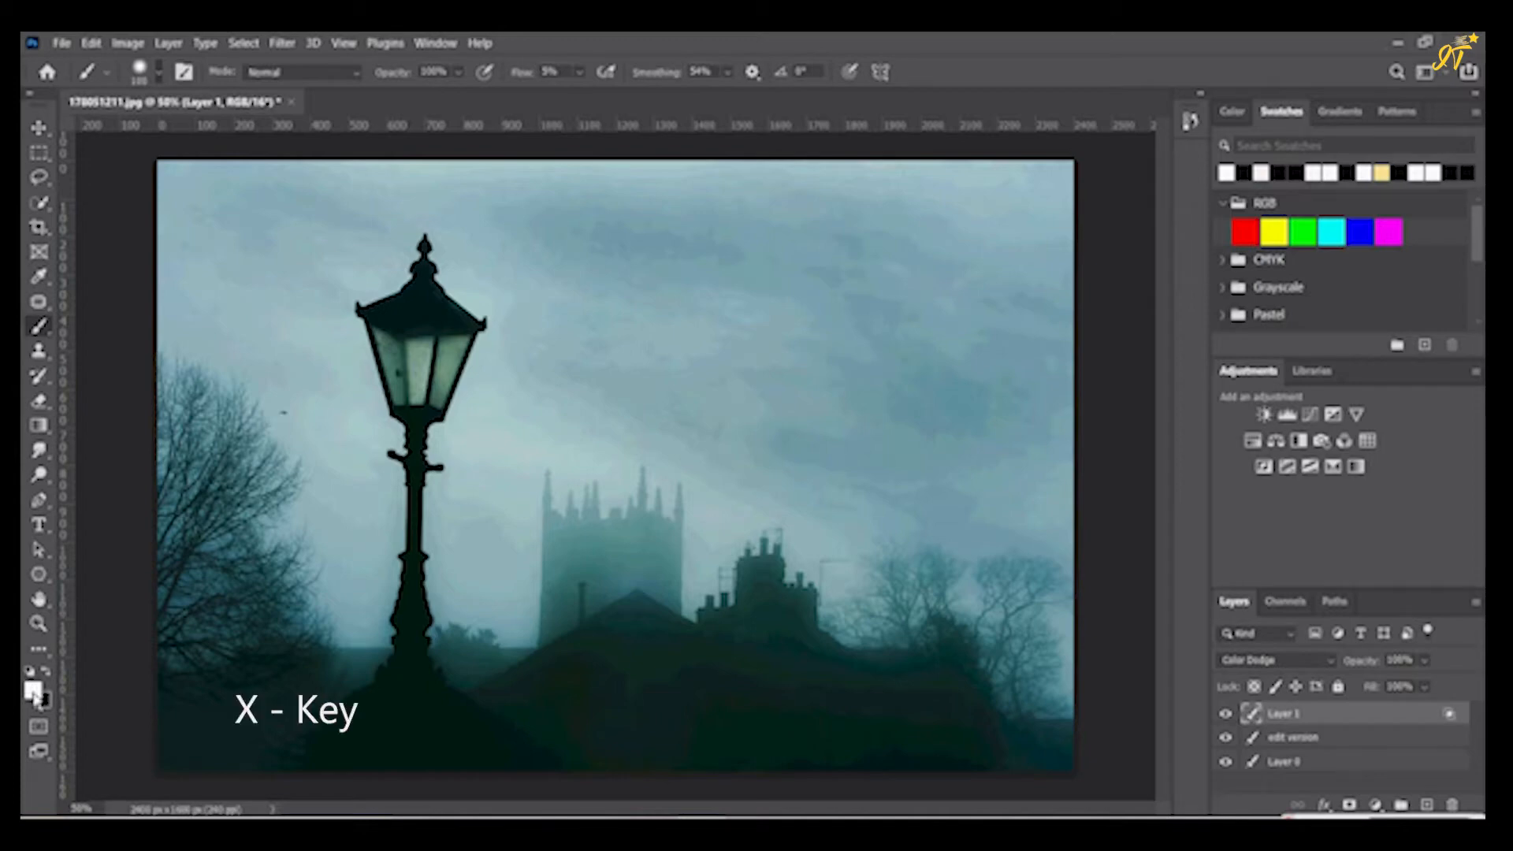
key(x)
key(x)
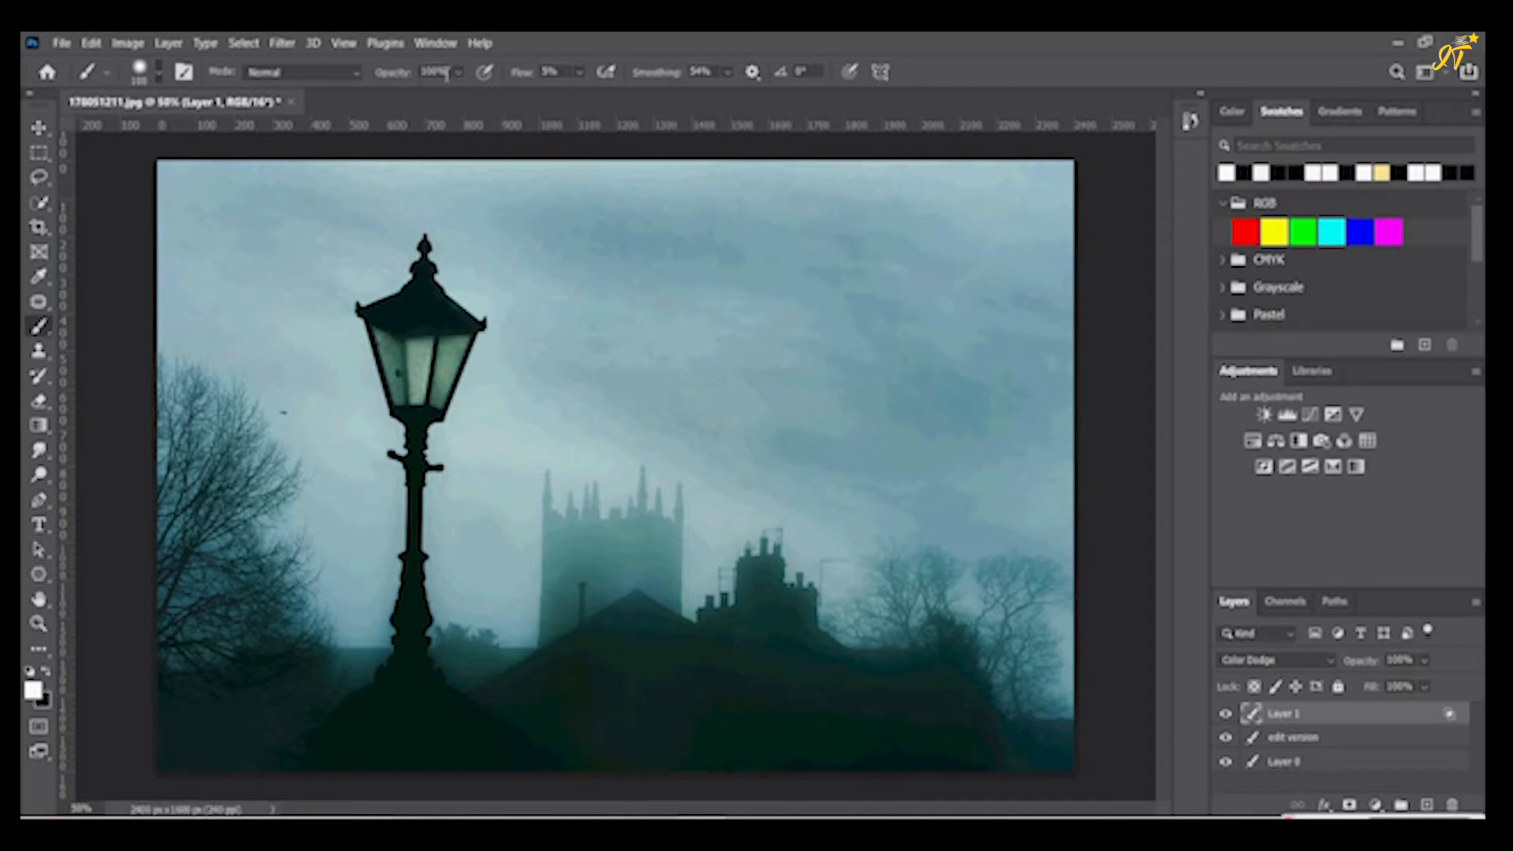
click(579, 72)
drag(581, 96, 584, 94)
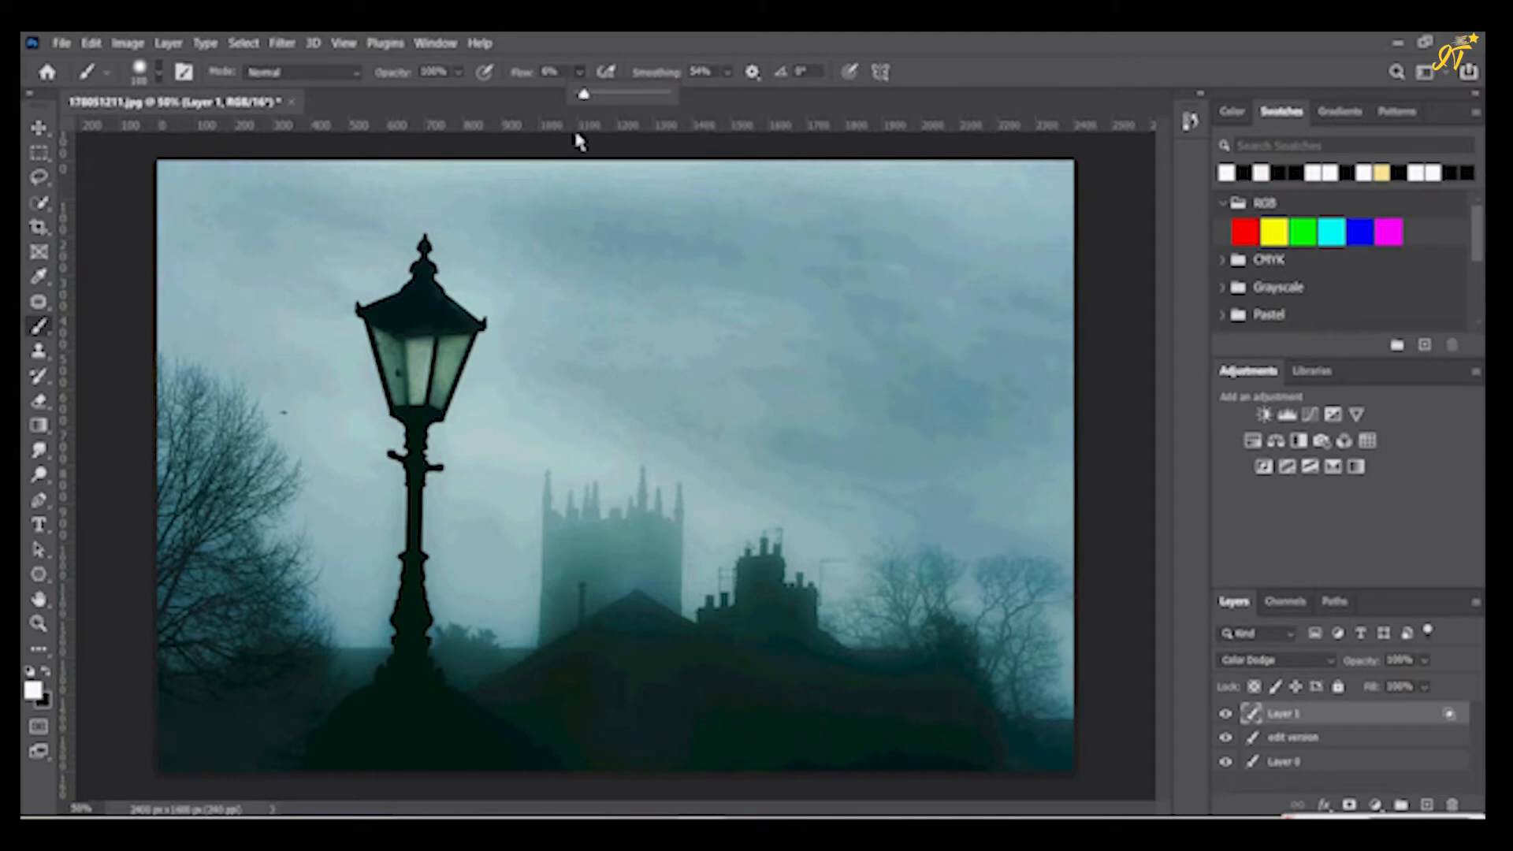
click(157, 75)
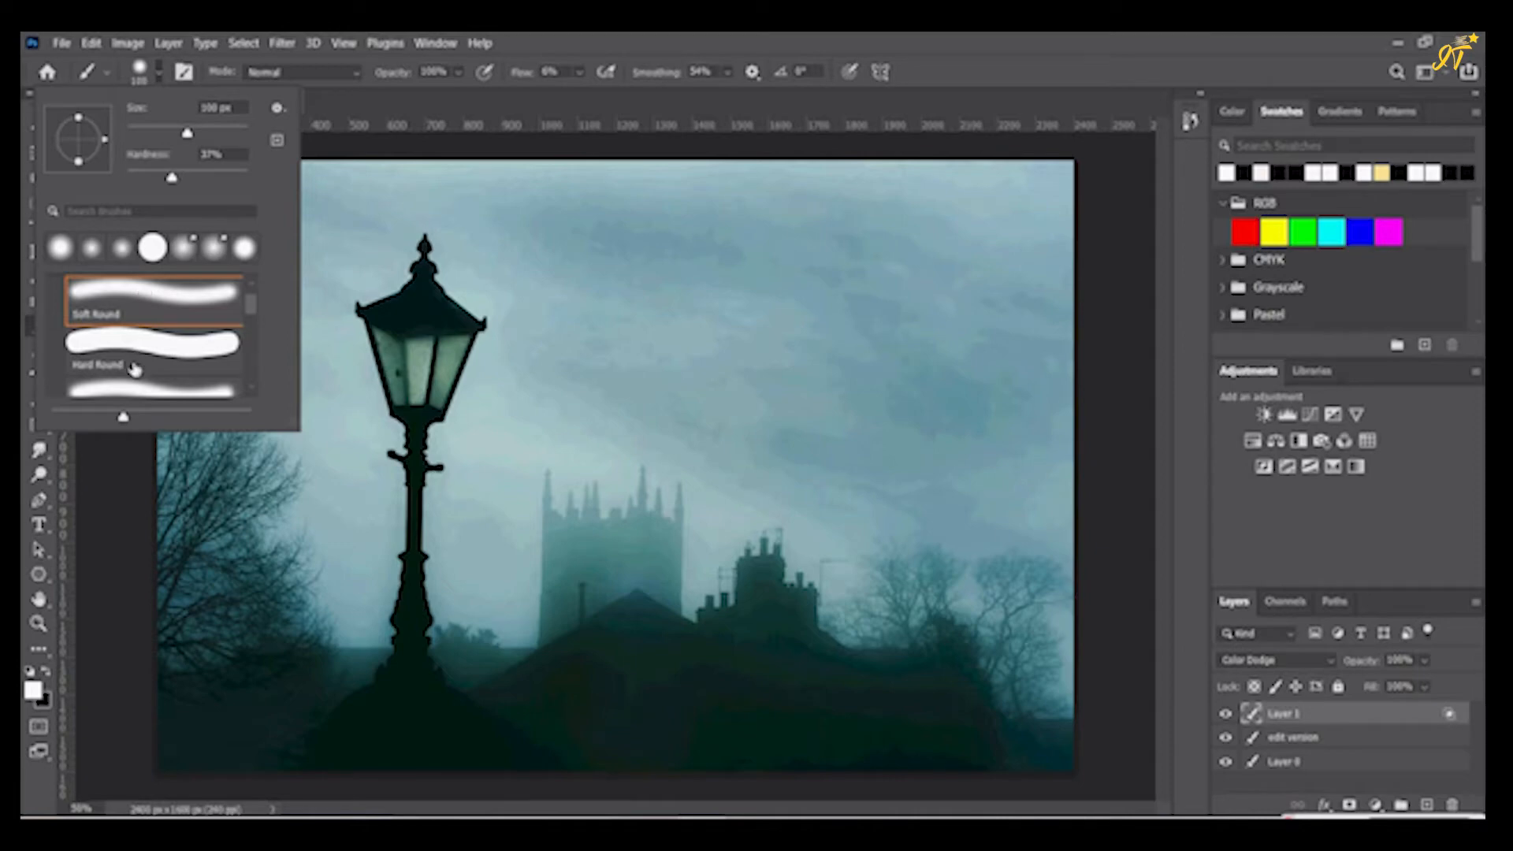
double_click(178, 296)
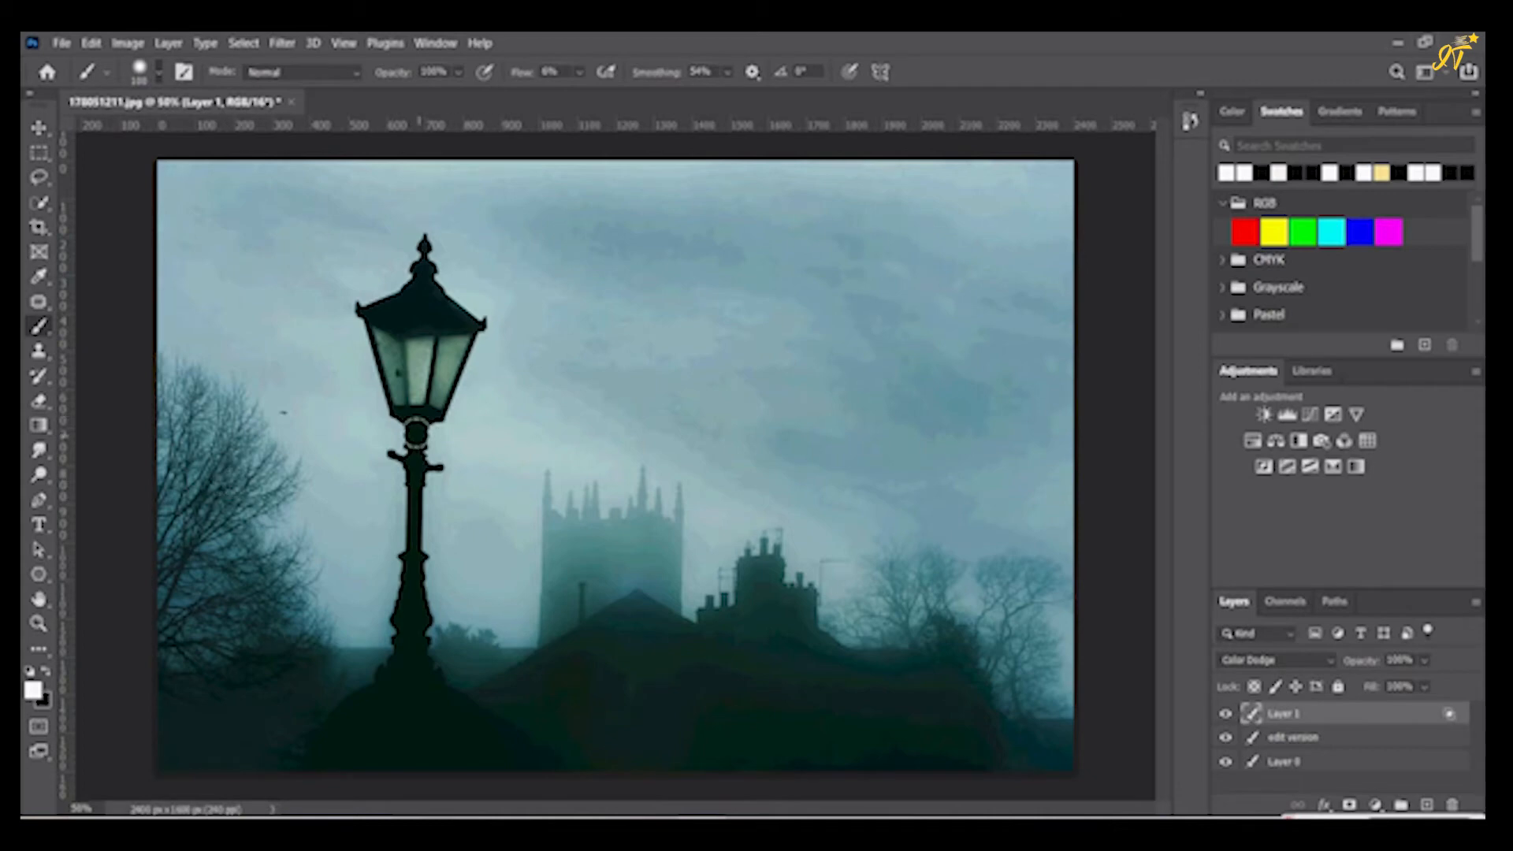
key(bracketleft)
mouse_move(396, 353)
mouse_down()
mouse_move(435, 364)
mouse_move(441, 341)
mouse_move(383, 338)
mouse_move(400, 370)
mouse_up()
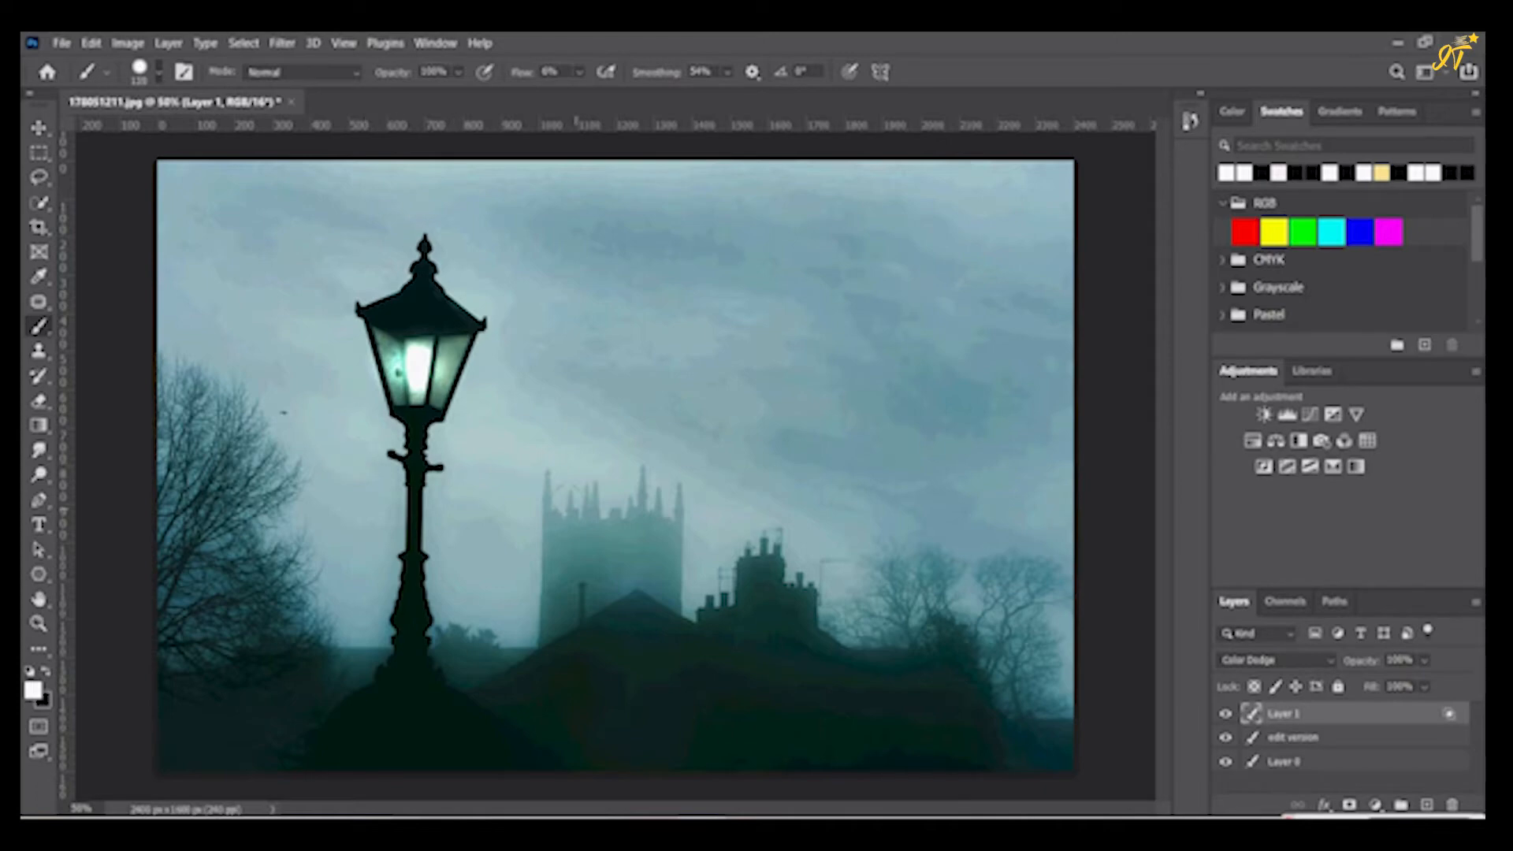
key(ctrl+plus)
key(ctrl+plus)
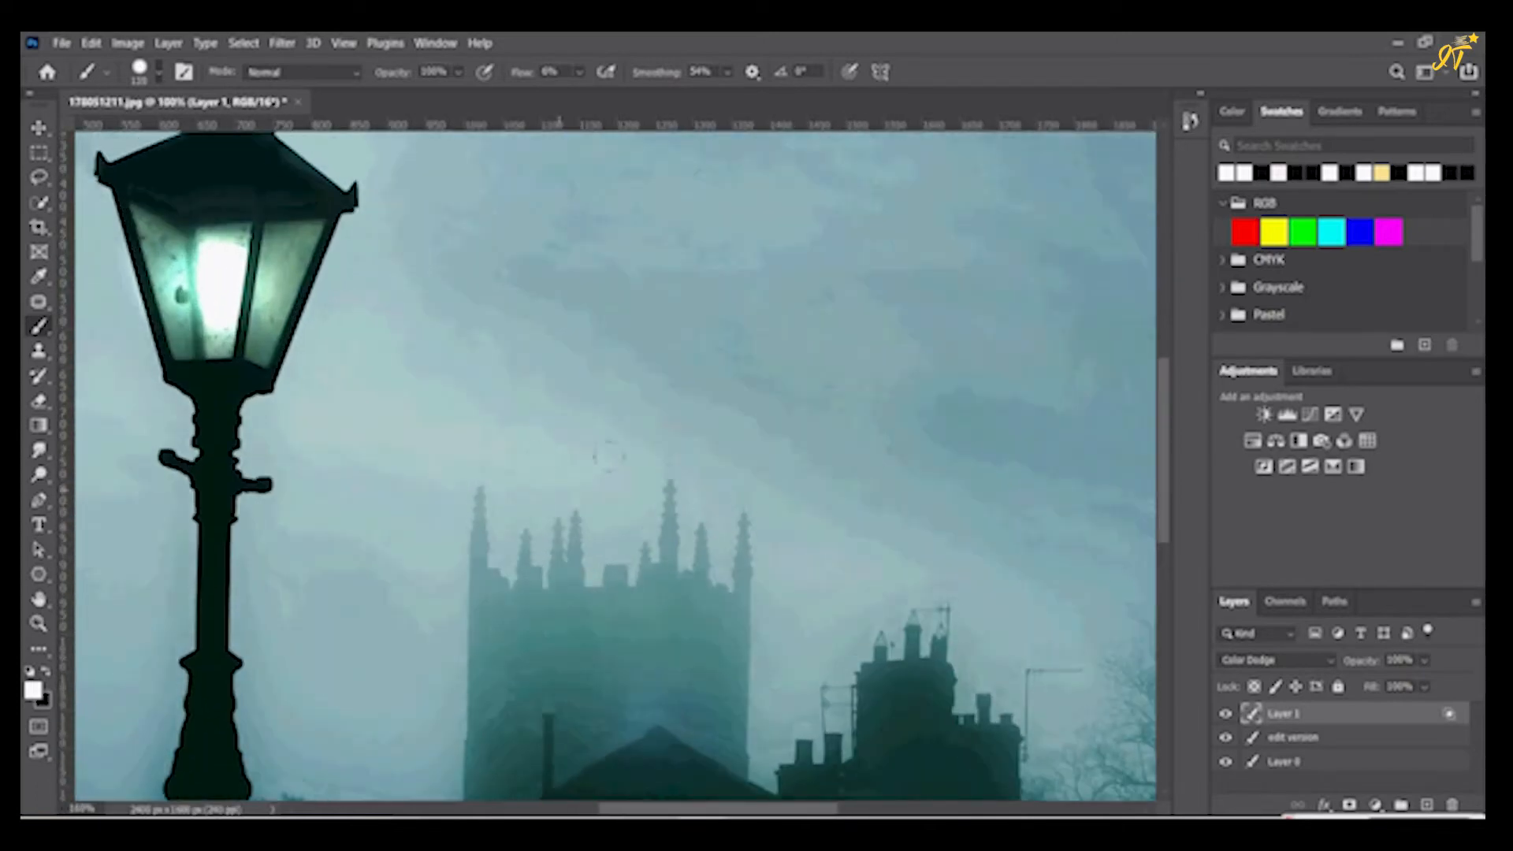
scroll(610, 457, up, 1)
drag(651, 812, 577, 813)
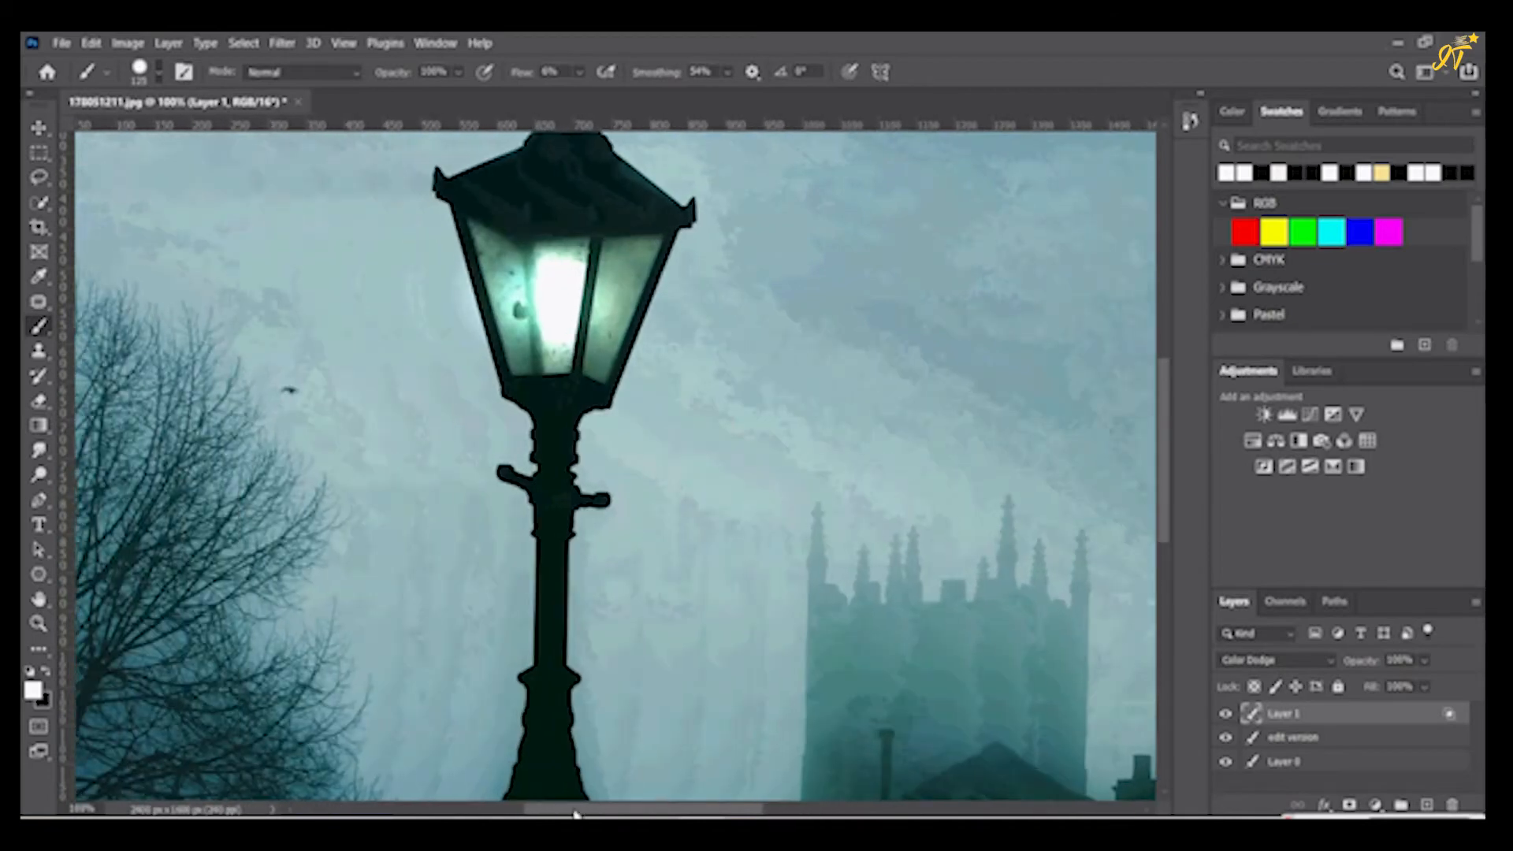
drag(1165, 429, 1166, 395)
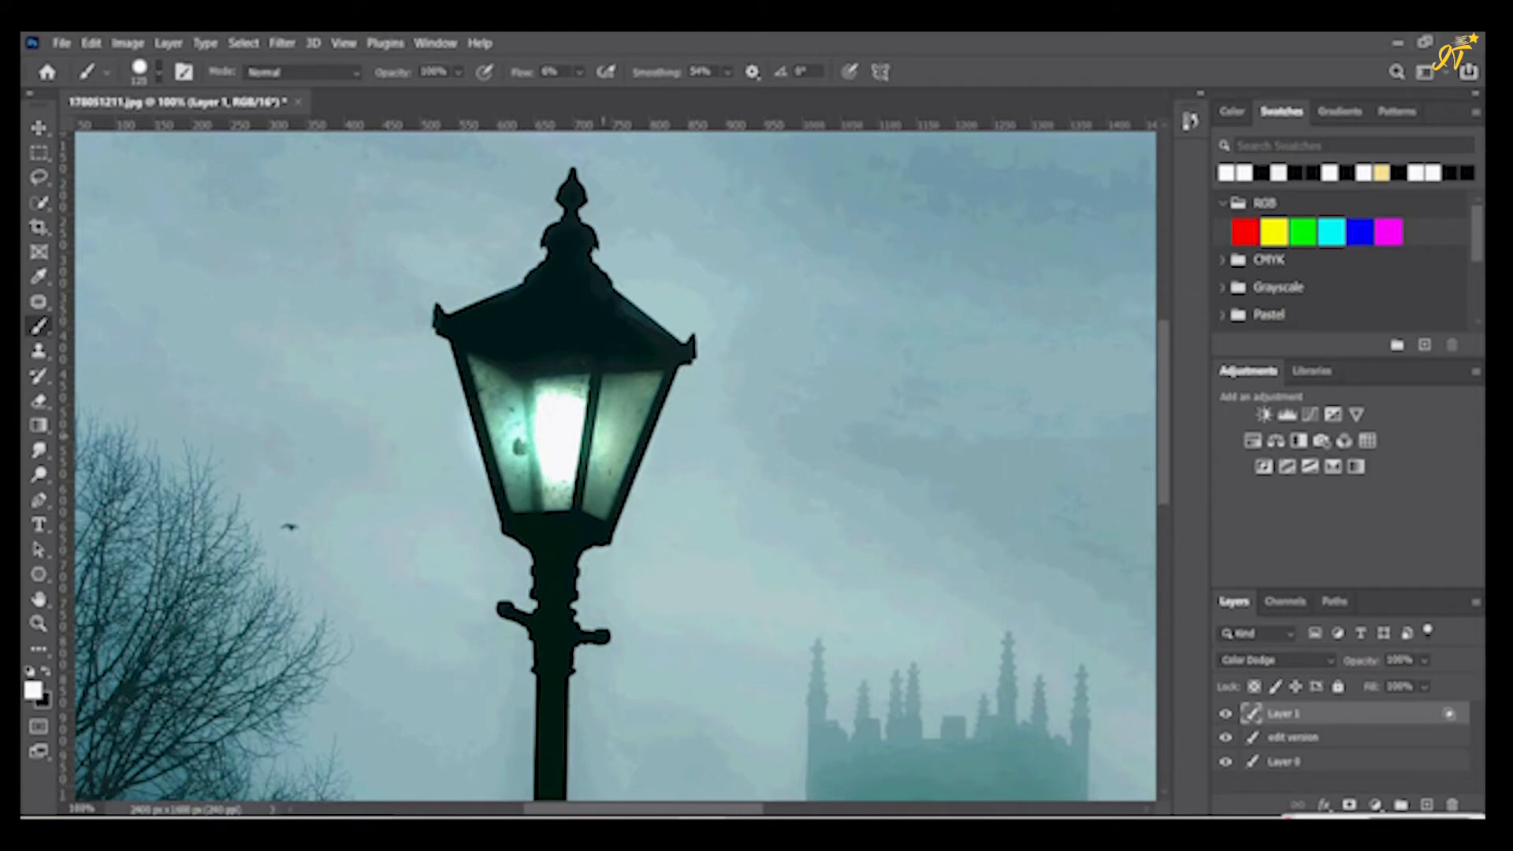
mouse_move(593, 427)
mouse_down()
mouse_move(531, 425)
mouse_move(574, 424)
mouse_move(558, 426)
mouse_up()
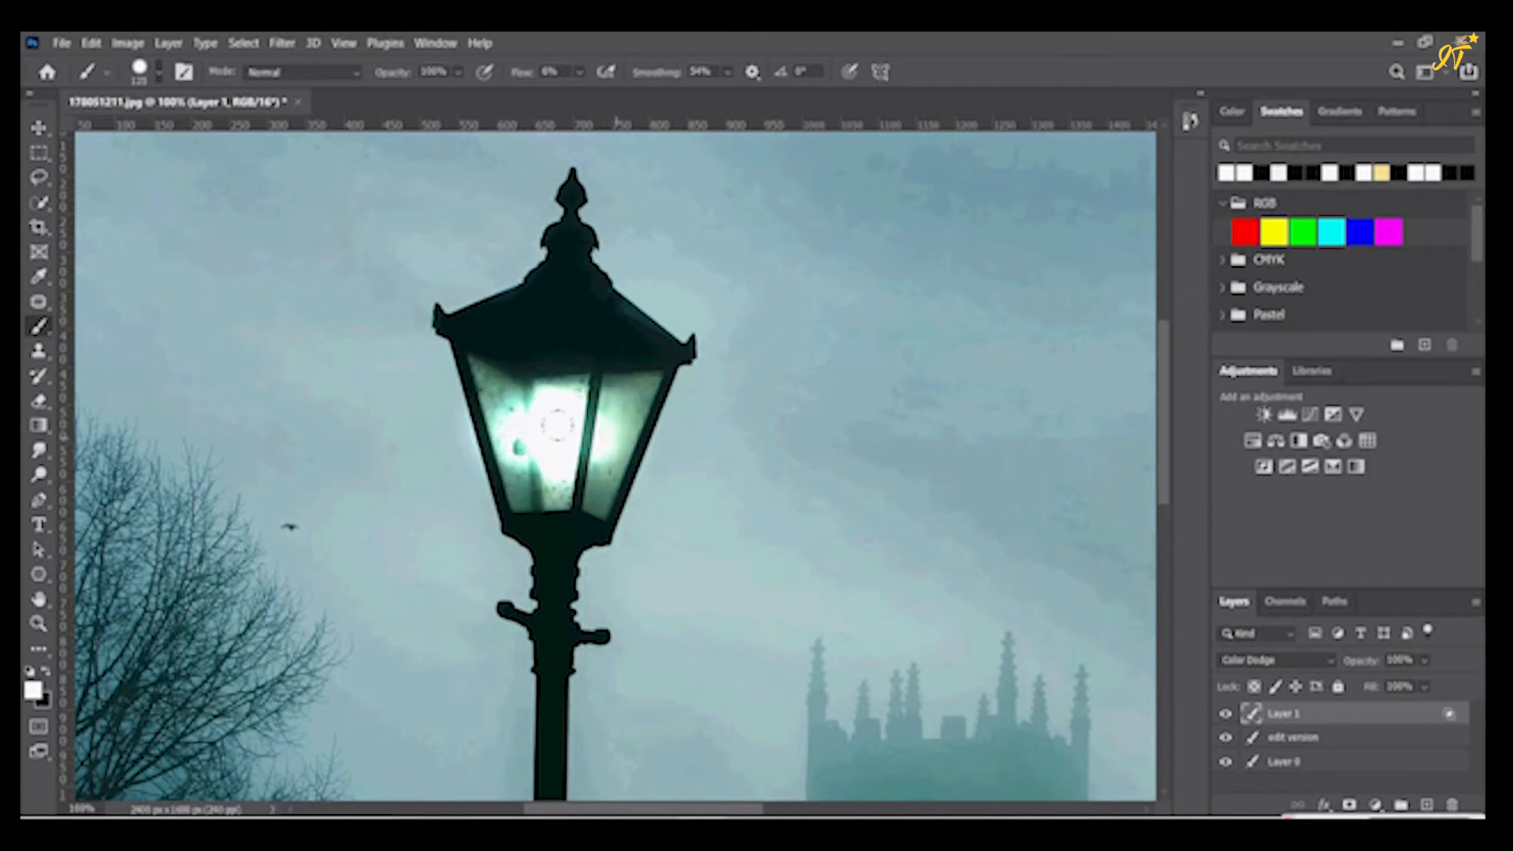
key(ctrl+z)
key(ctrl+z)
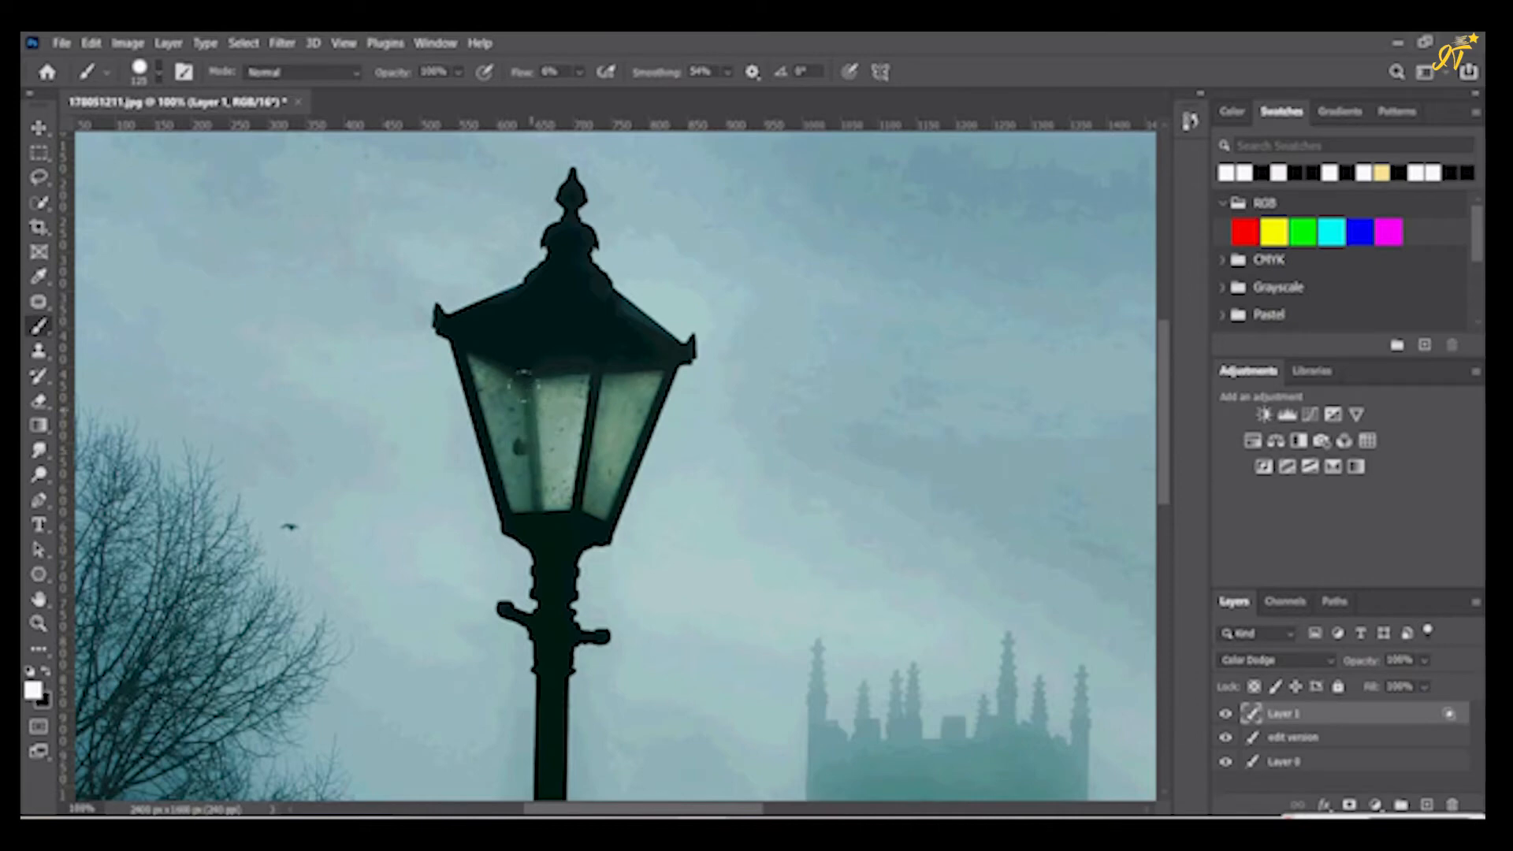
Step: Paint a bright white glow over the lantern's glass panes with a 125 px brush on the Color Dodge layer
mouse_move(557, 425)
mouse_down()
mouse_move(607, 430)
mouse_move(495, 410)
mouse_move(623, 418)
mouse_move(654, 441)
mouse_move(533, 473)
mouse_move(497, 402)
mouse_move(520, 441)
mouse_move(623, 441)
mouse_move(576, 489)
mouse_move(497, 458)
mouse_move(495, 398)
mouse_move(497, 441)
mouse_move(595, 473)
mouse_move(662, 410)
mouse_move(536, 402)
mouse_move(568, 386)
mouse_move(631, 410)
mouse_move(607, 481)
mouse_move(481, 394)
mouse_move(553, 564)
mouse_up()
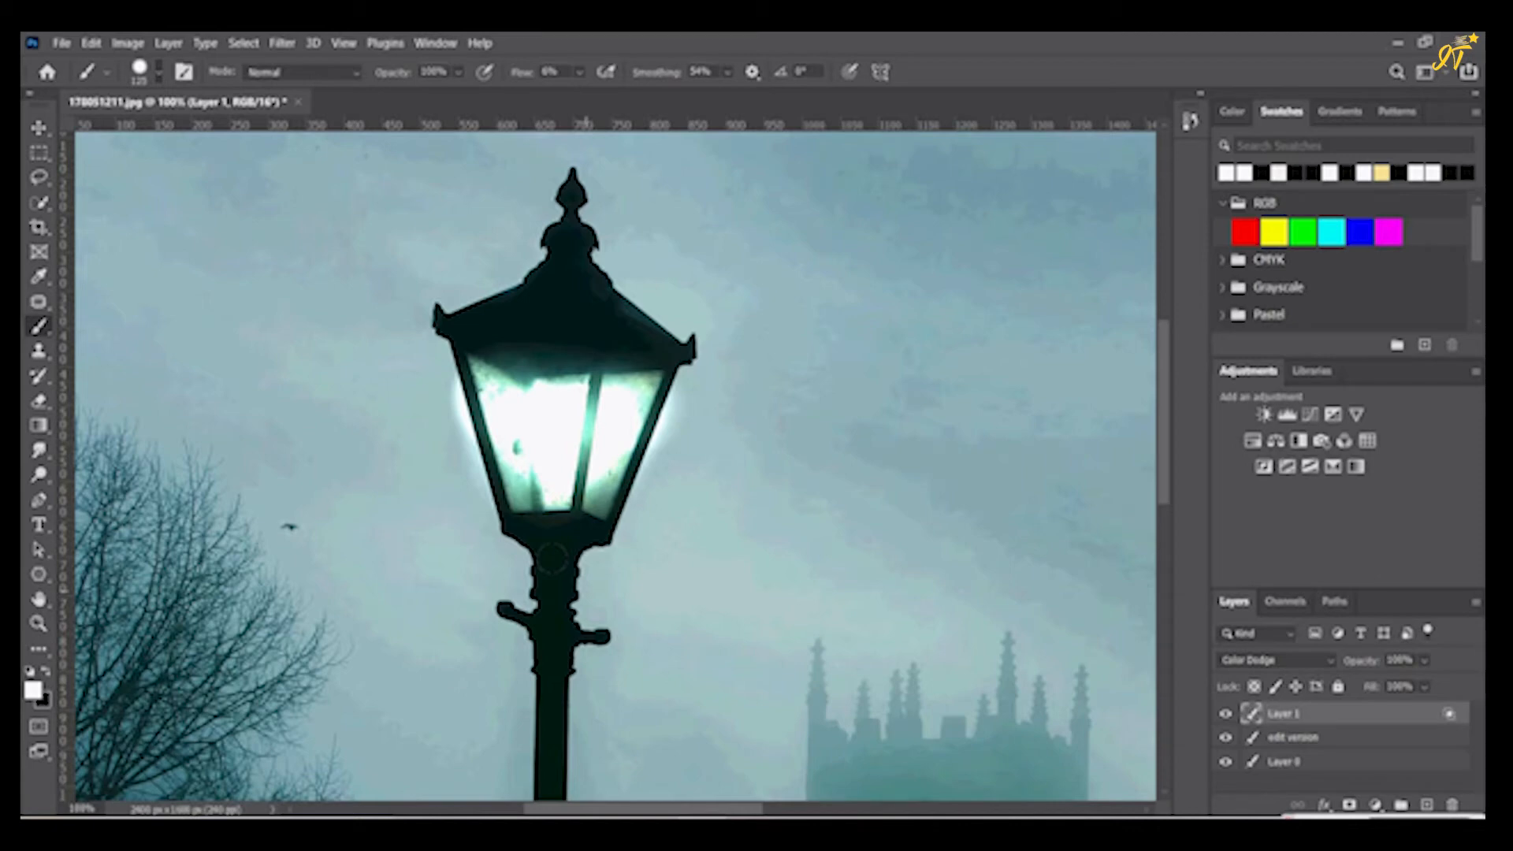
Step: Erase the glow spilling into the sky on both sides of the lantern with the Eraser tool
click(38, 648)
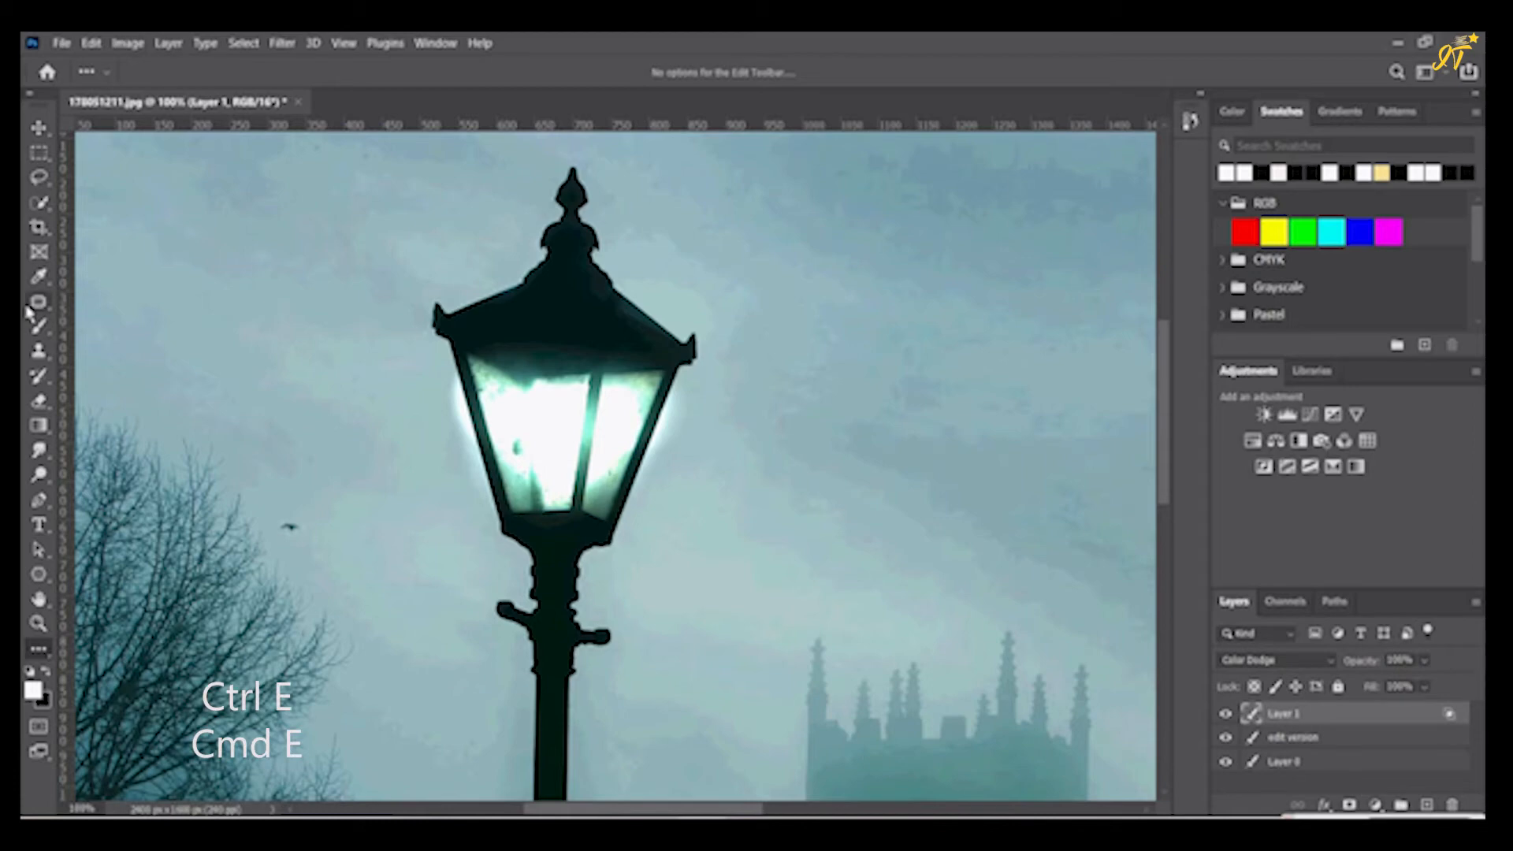
click(39, 400)
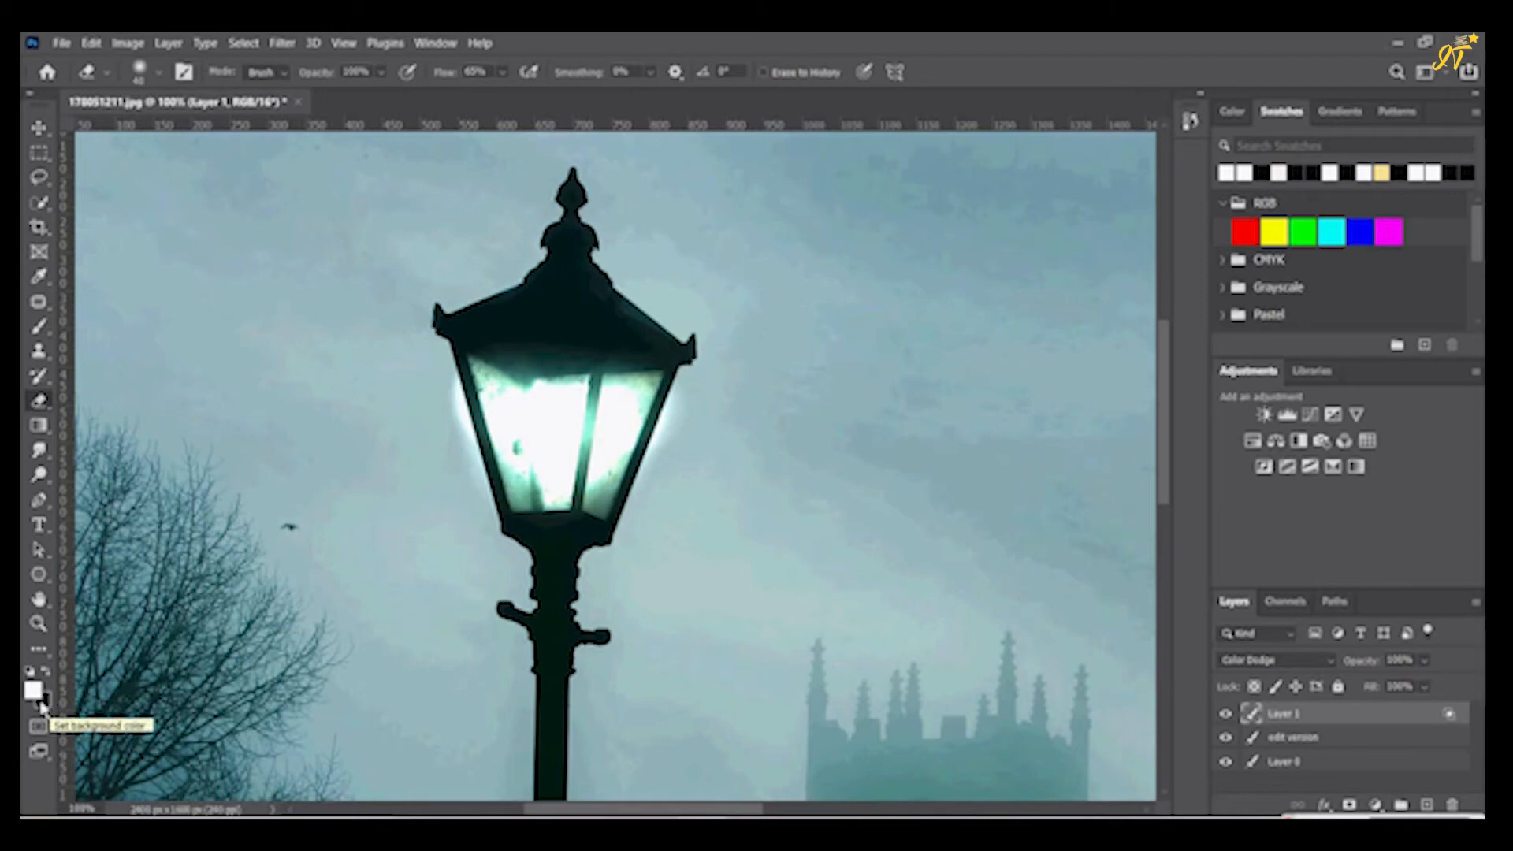
key(x)
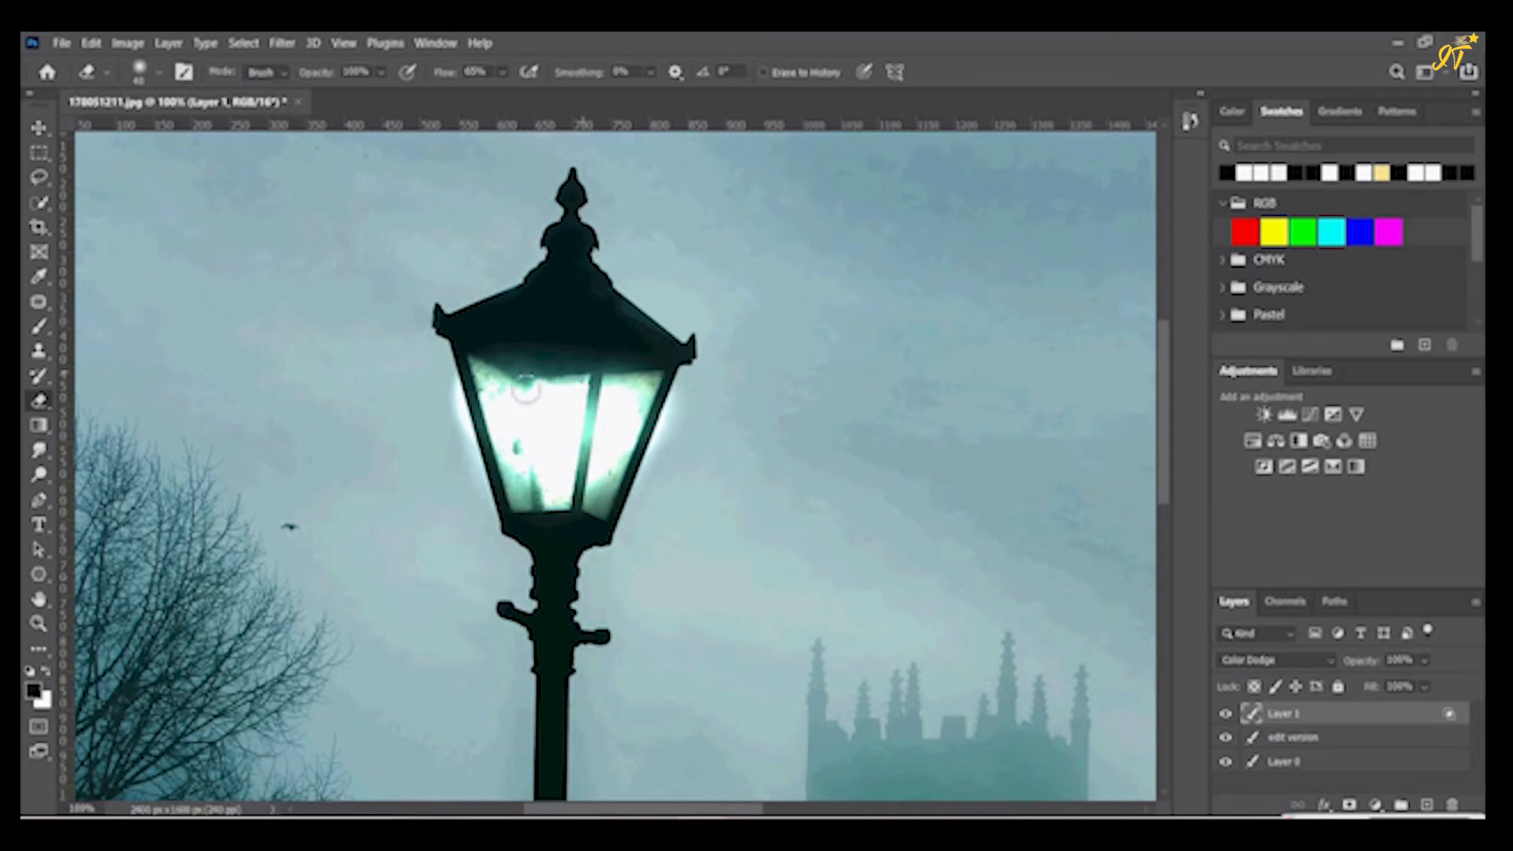
drag(451, 386, 469, 438)
drag(689, 399, 667, 448)
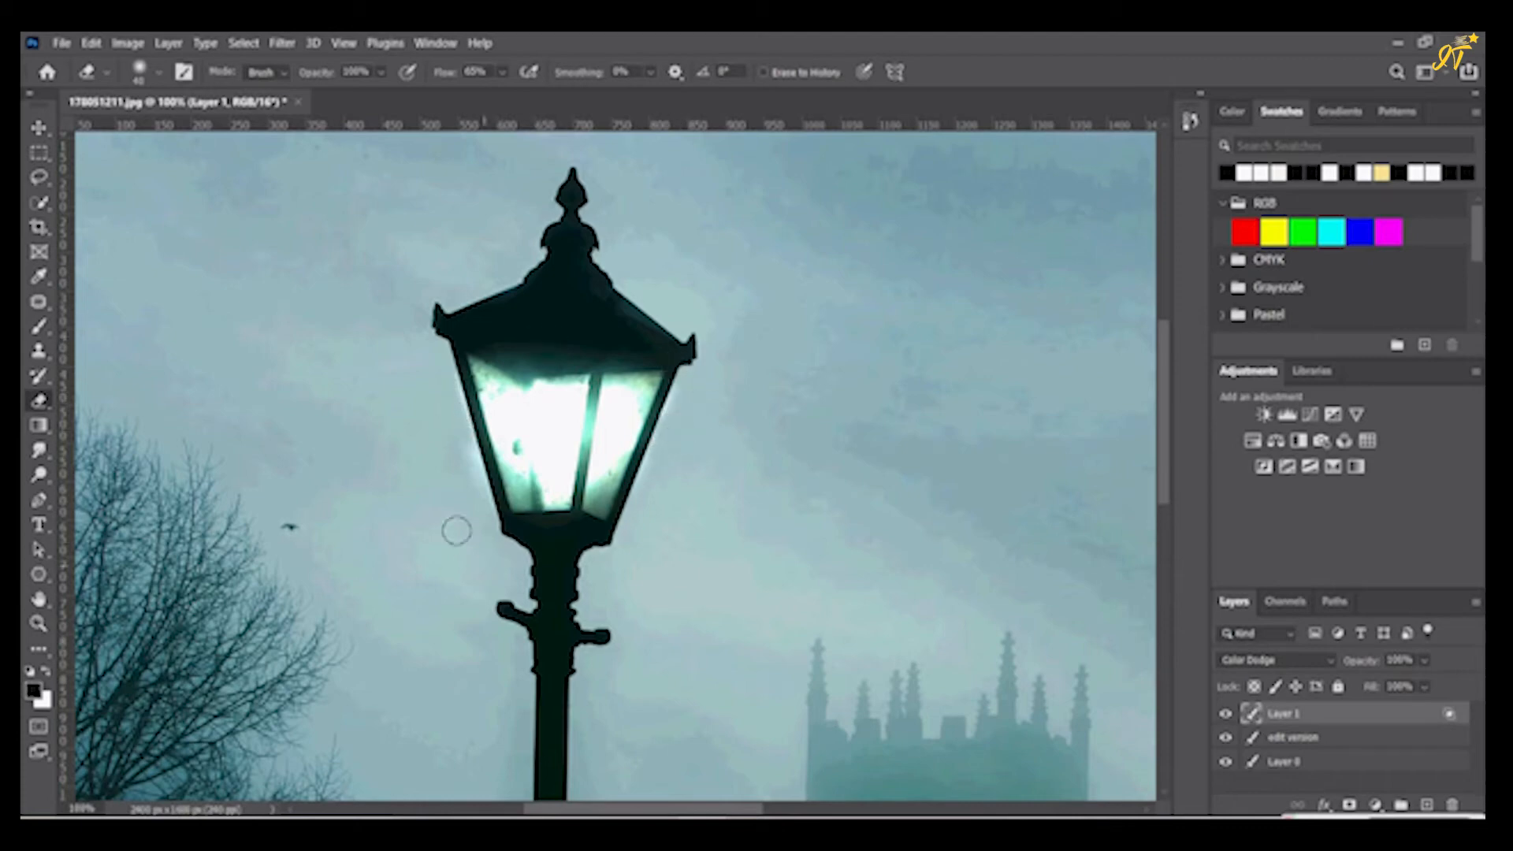
mouse_move(450, 399)
mouse_down()
mouse_move(466, 442)
mouse_move(458, 538)
mouse_up()
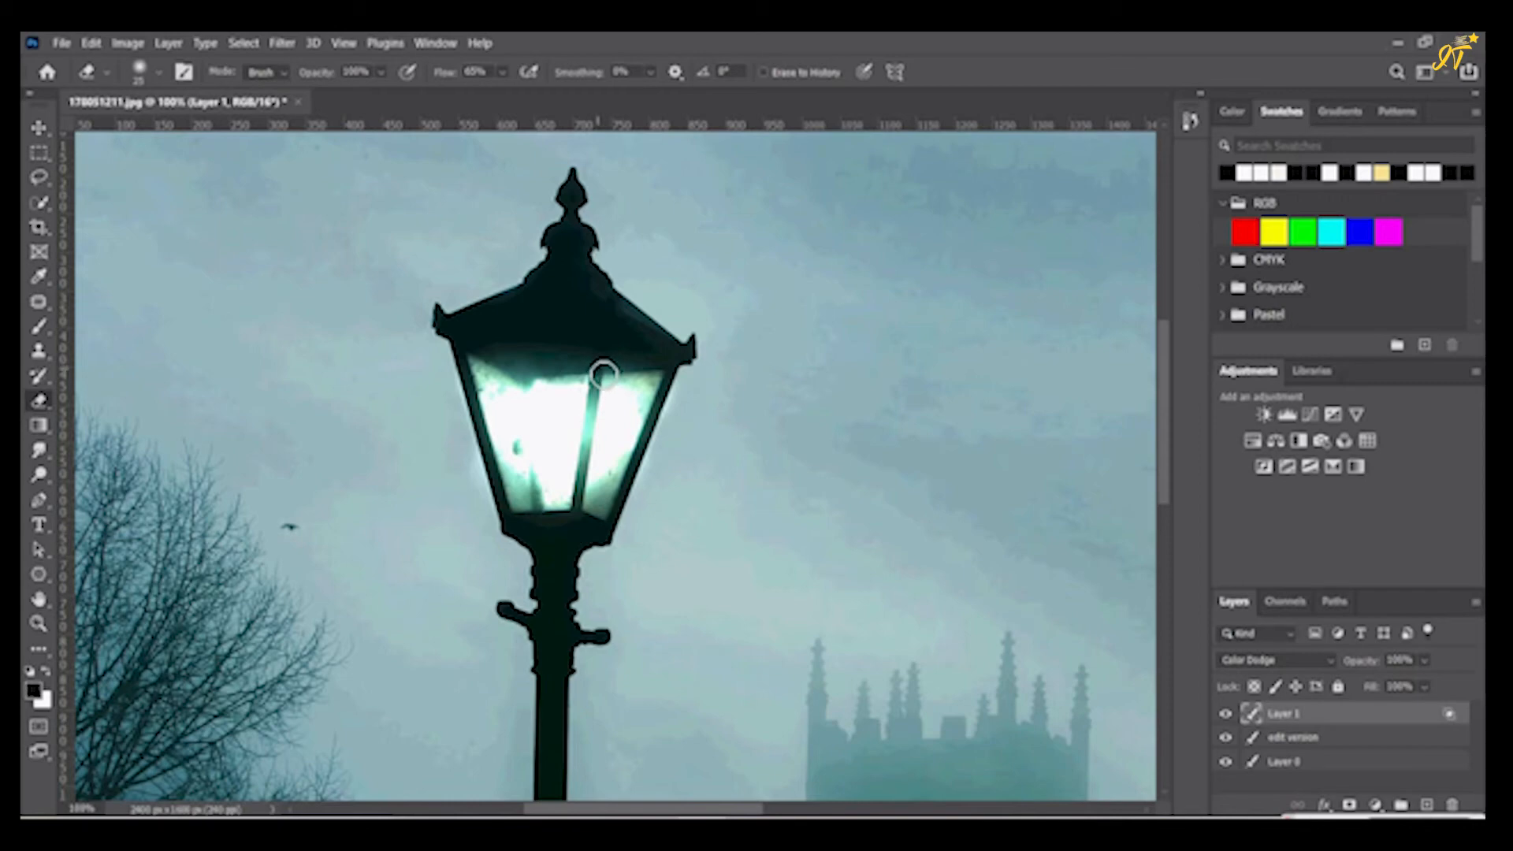
Step: Erase the glow from the lantern's frame along the centre bar, both side edges, the base and the underside of the roof
shift+click(582, 516)
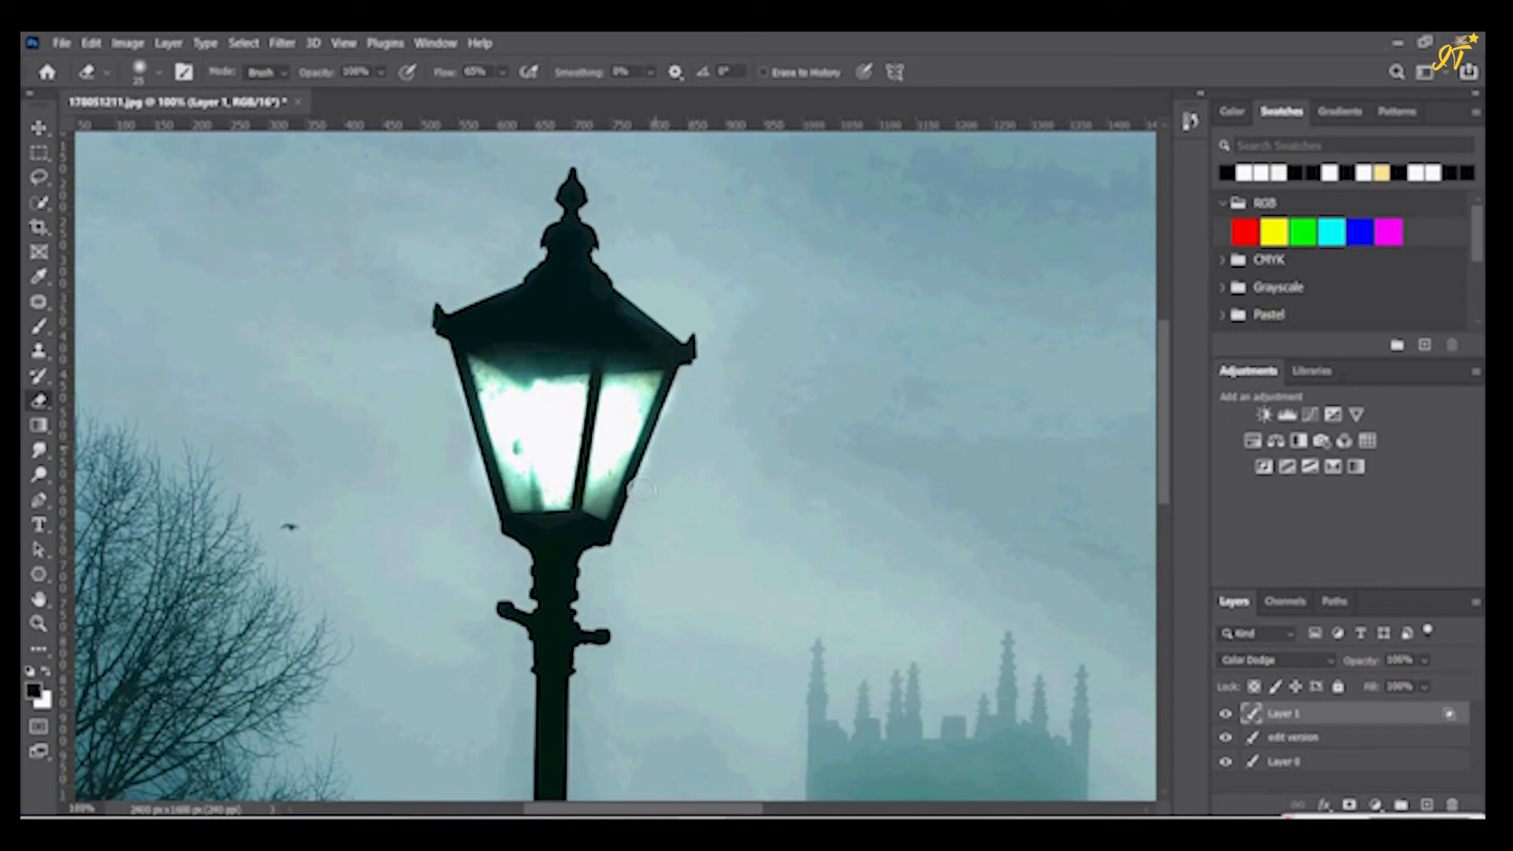
shift+click(618, 527)
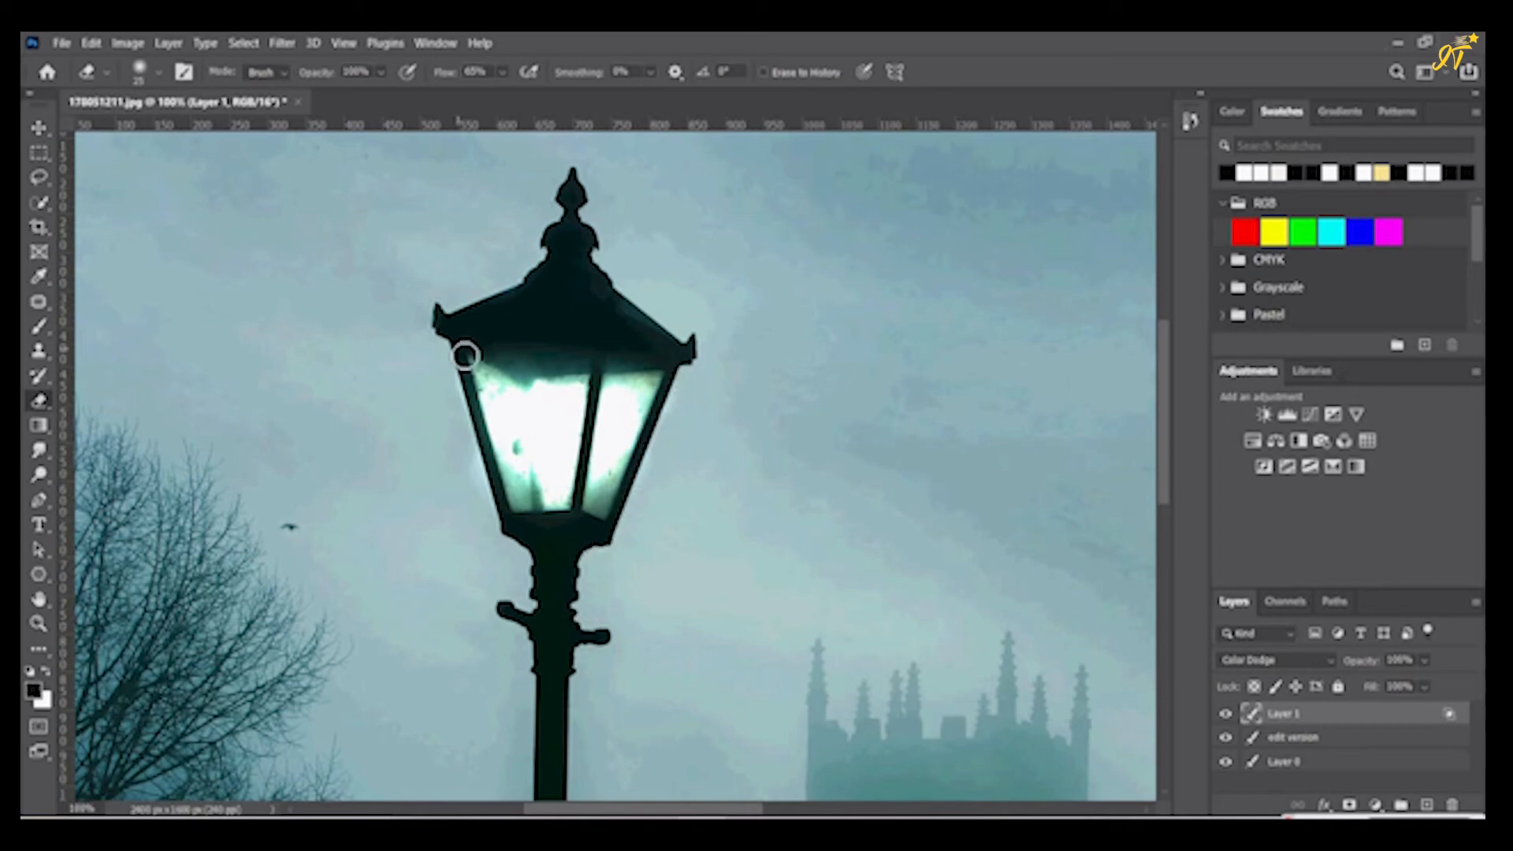
click(465, 356)
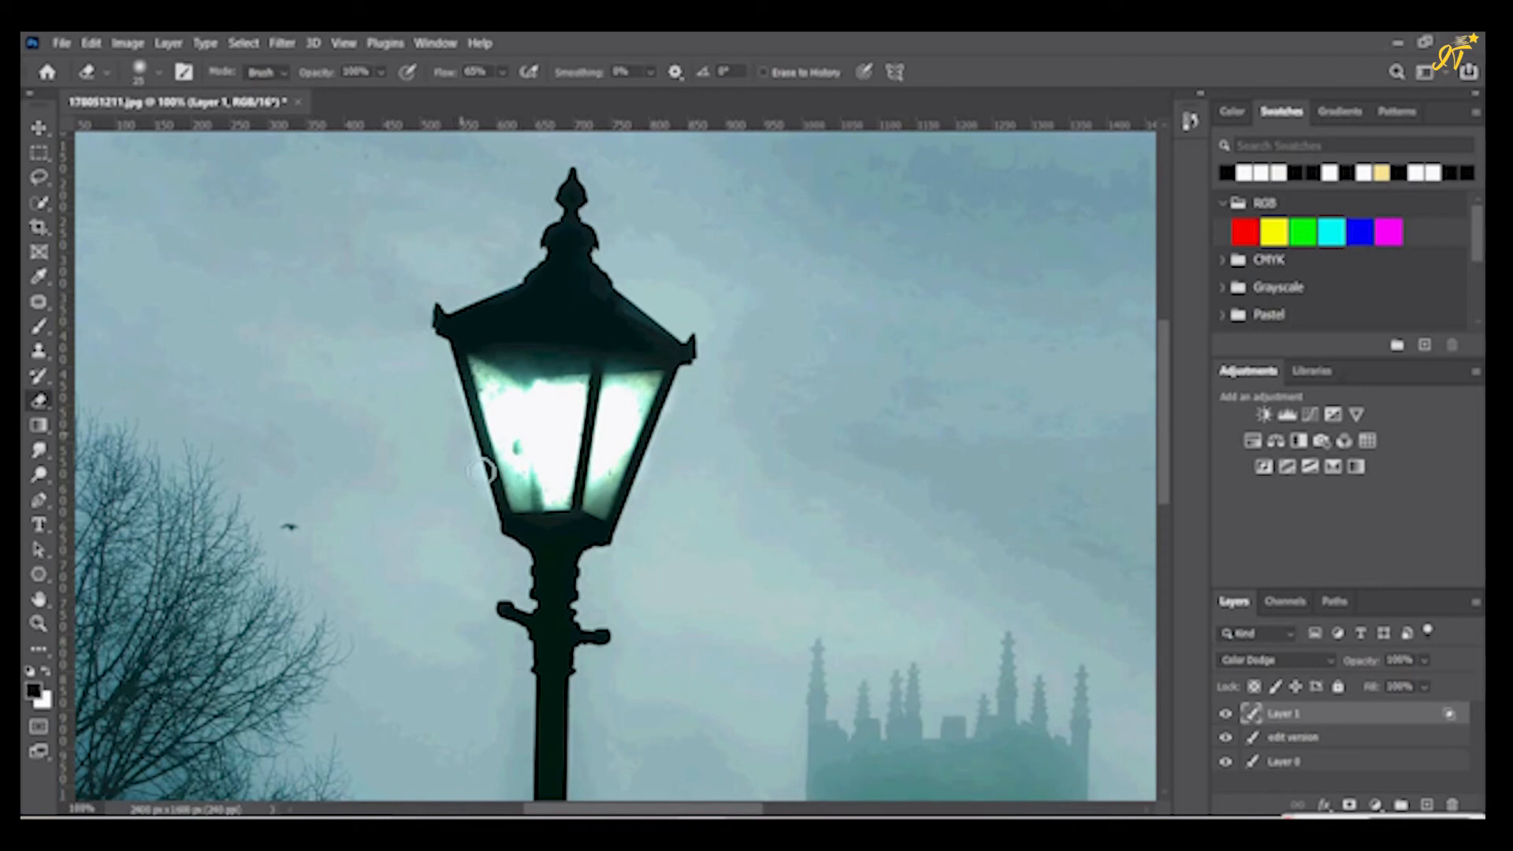
shift+click(511, 523)
drag(511, 524, 531, 495)
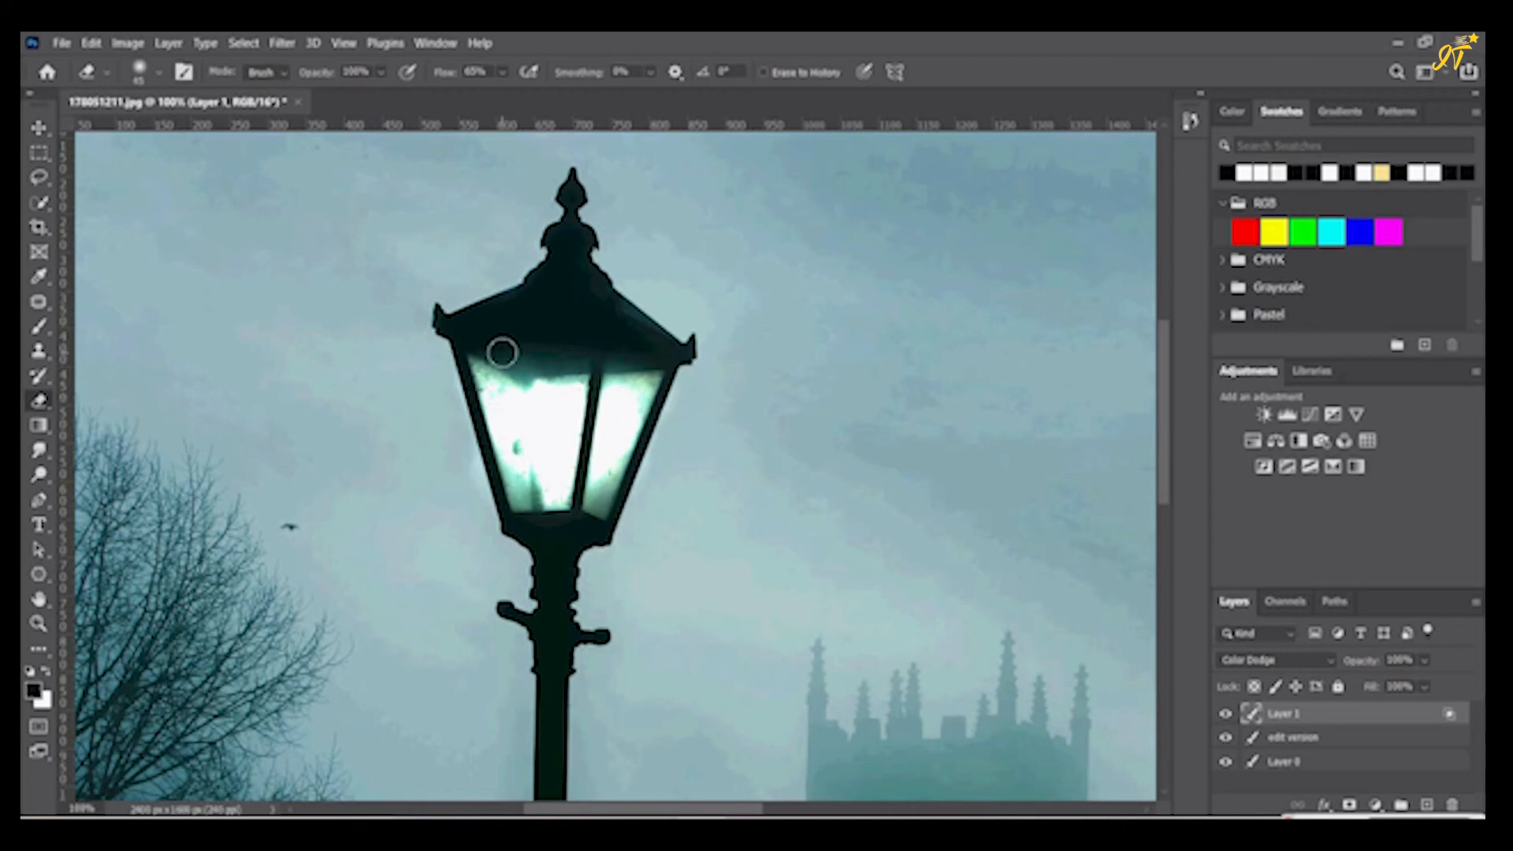
mouse_move(502, 351)
mouse_down()
mouse_move(624, 358)
mouse_move(495, 345)
mouse_move(643, 355)
mouse_move(527, 370)
mouse_up()
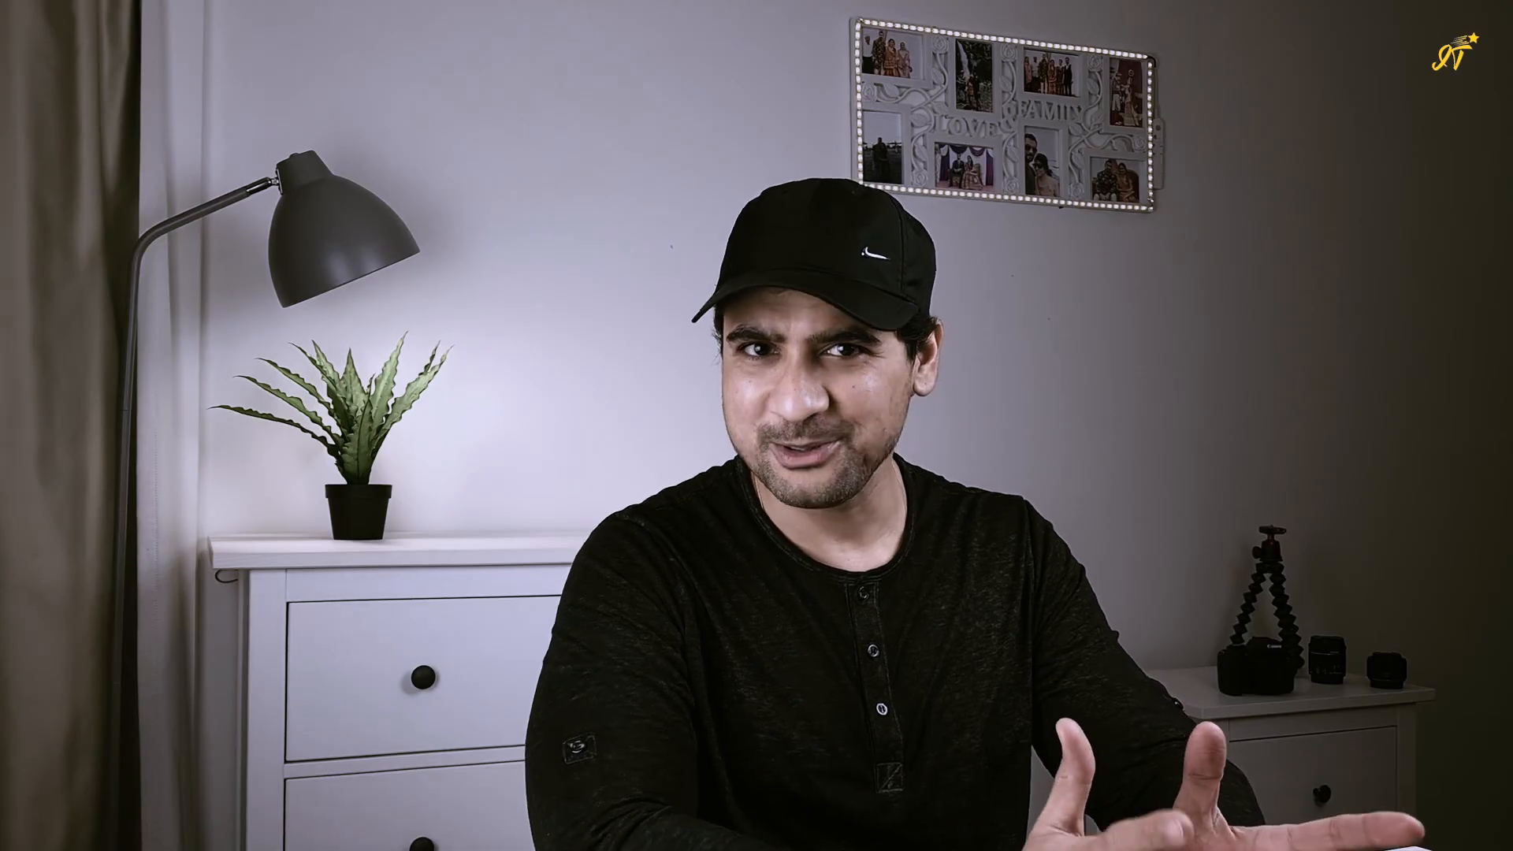